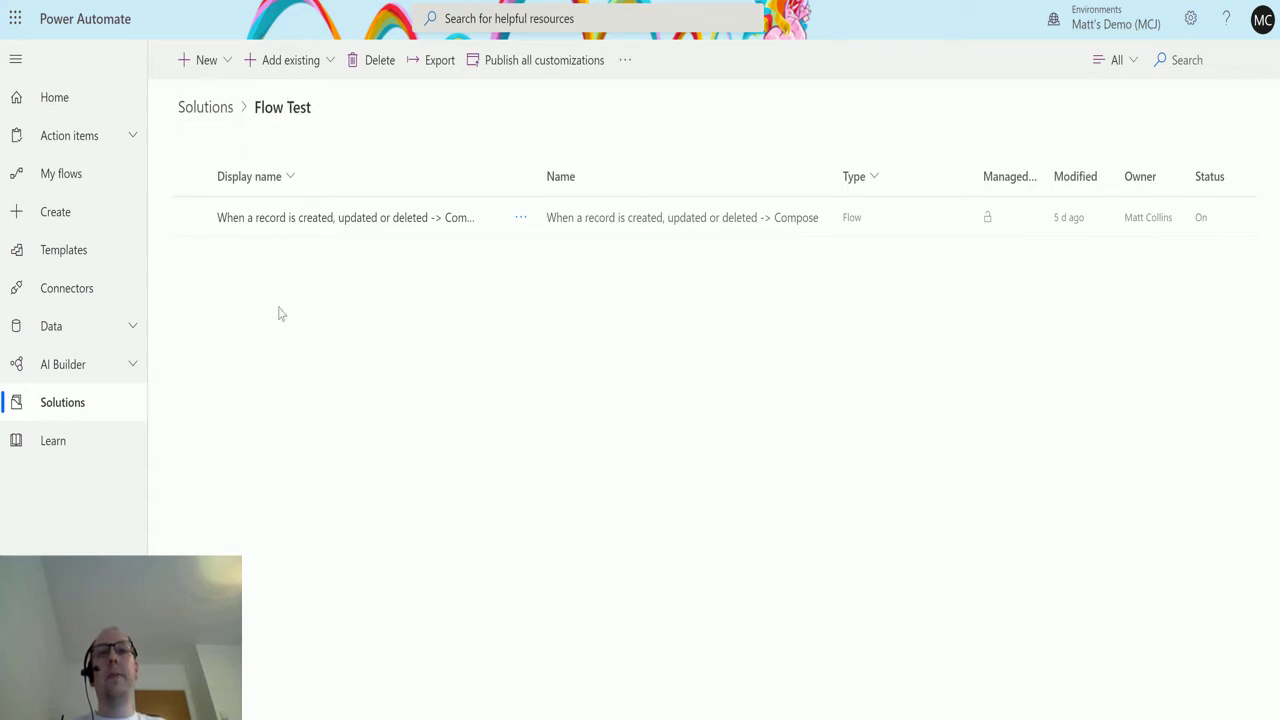
Create a new flow in the Flow Test solution
{"action": "left_click", "coordinate": [218, 62]}
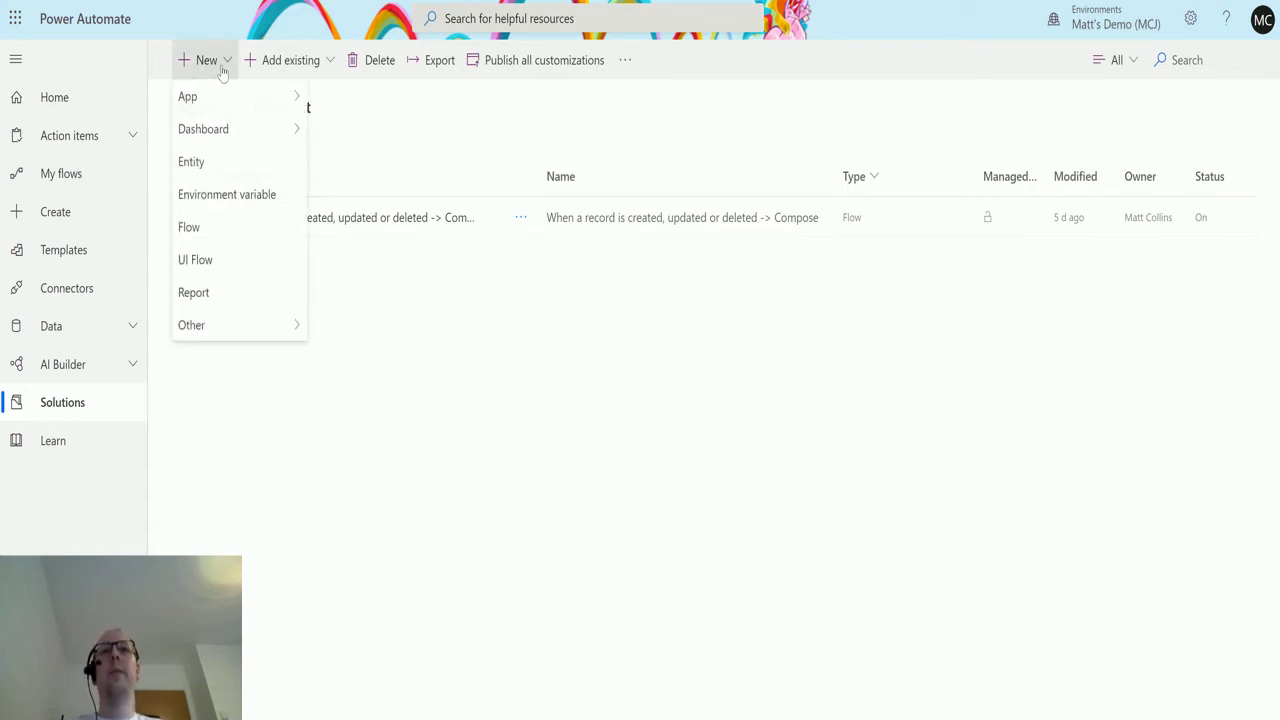
{"action": "left_click", "coordinate": [212, 235]}
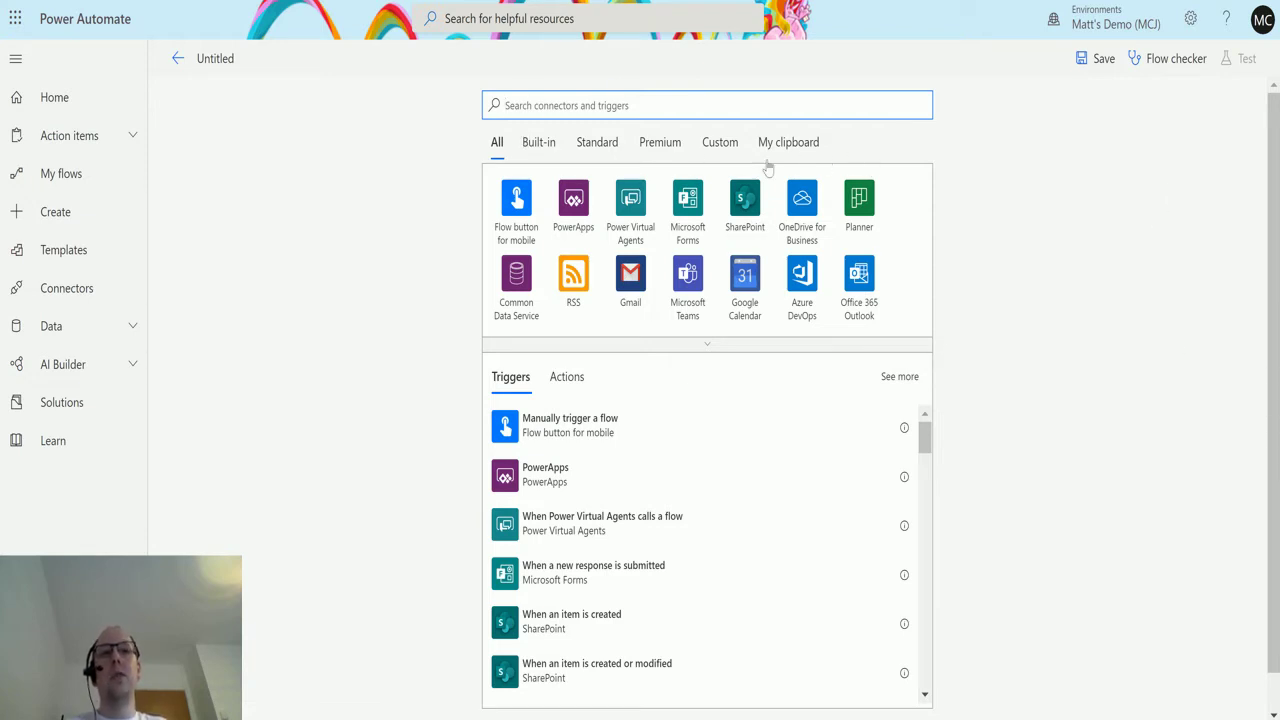
{"action": "left_click", "coordinate": [559, 106]}
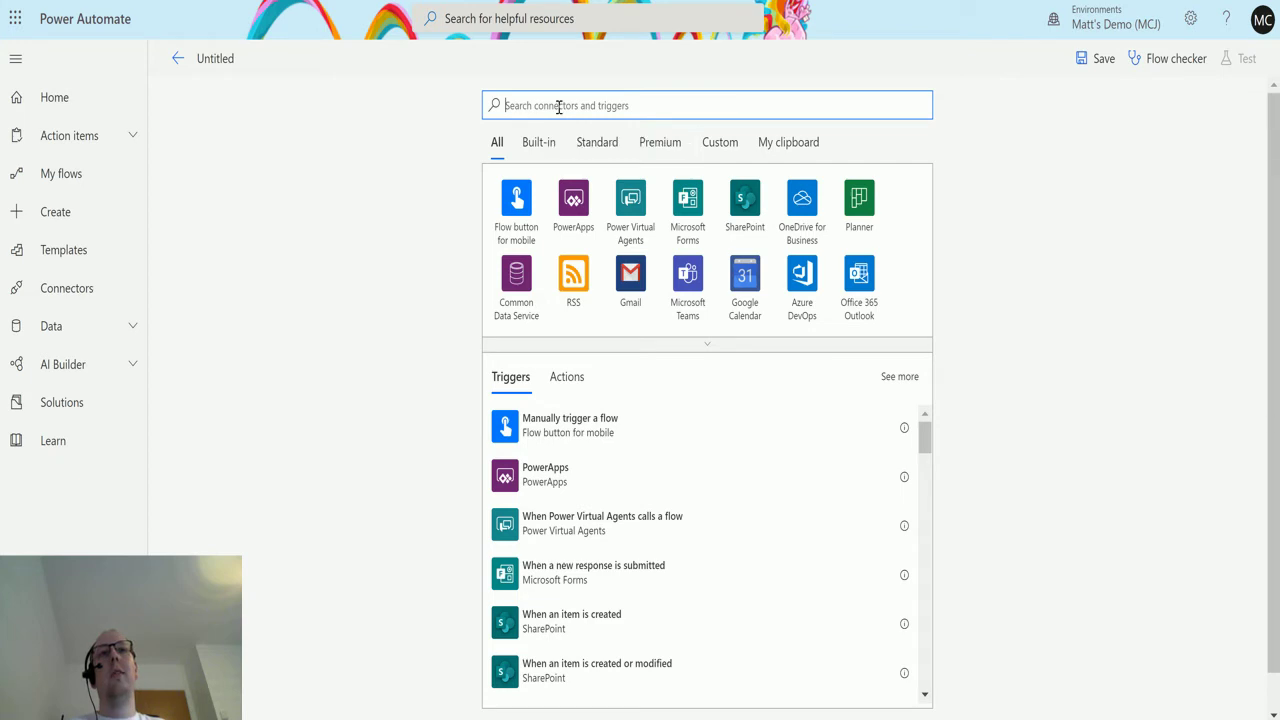
{"action": "type", "text": "common"}
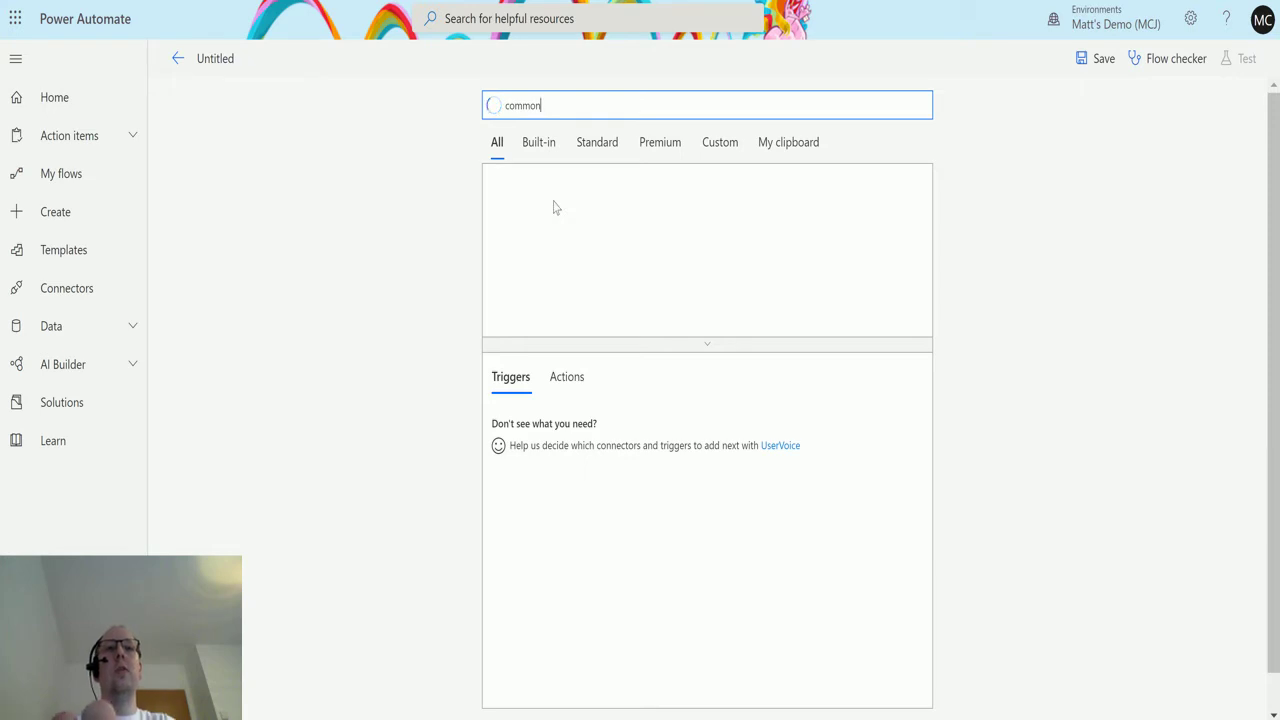
{"action": "type", "text": "data servi"}
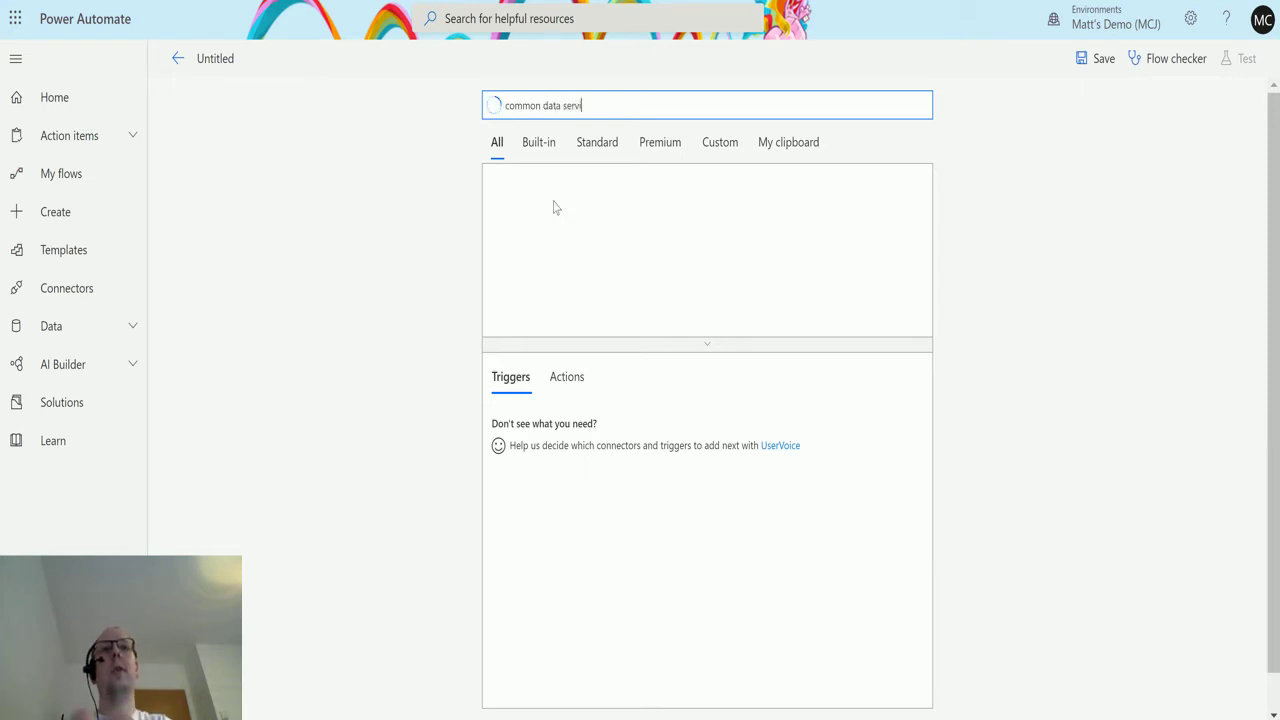
{"action": "type", "text": "ce"}
{"action": "left_click", "coordinate": [421, 207]}
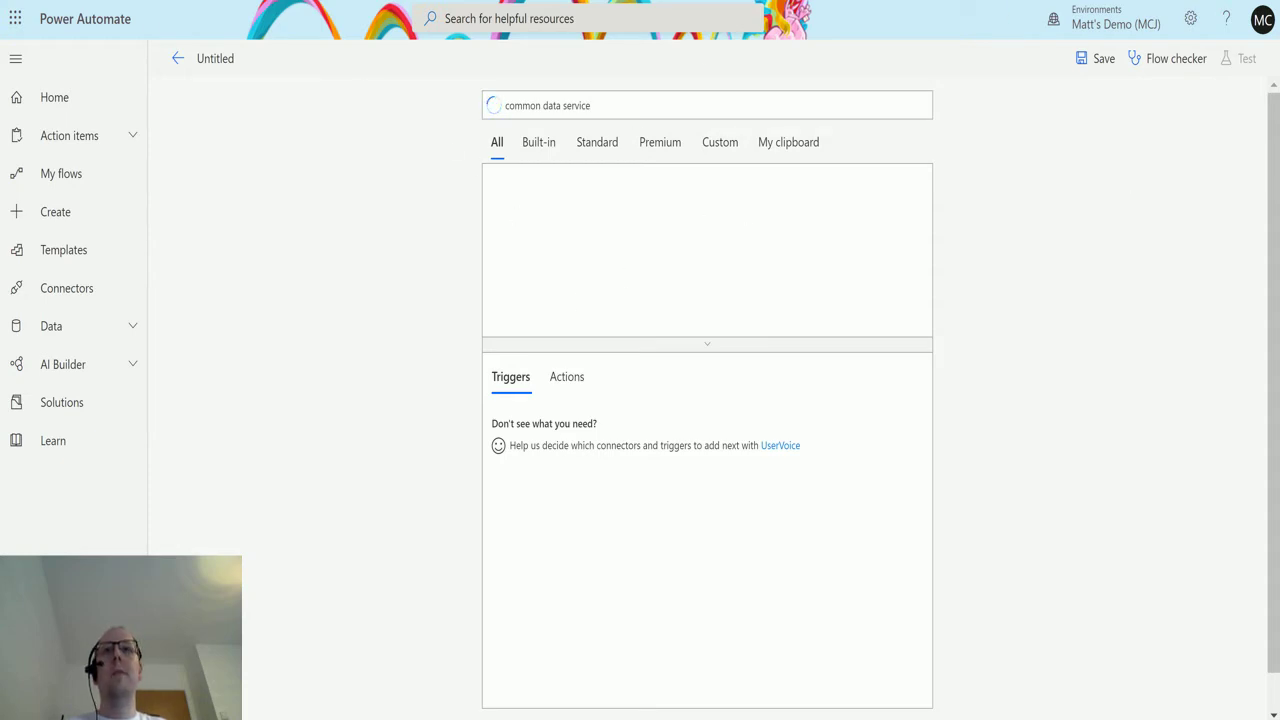
{"action": "key", "text": "F5"}
{"action": "key", "text": "Escape"}
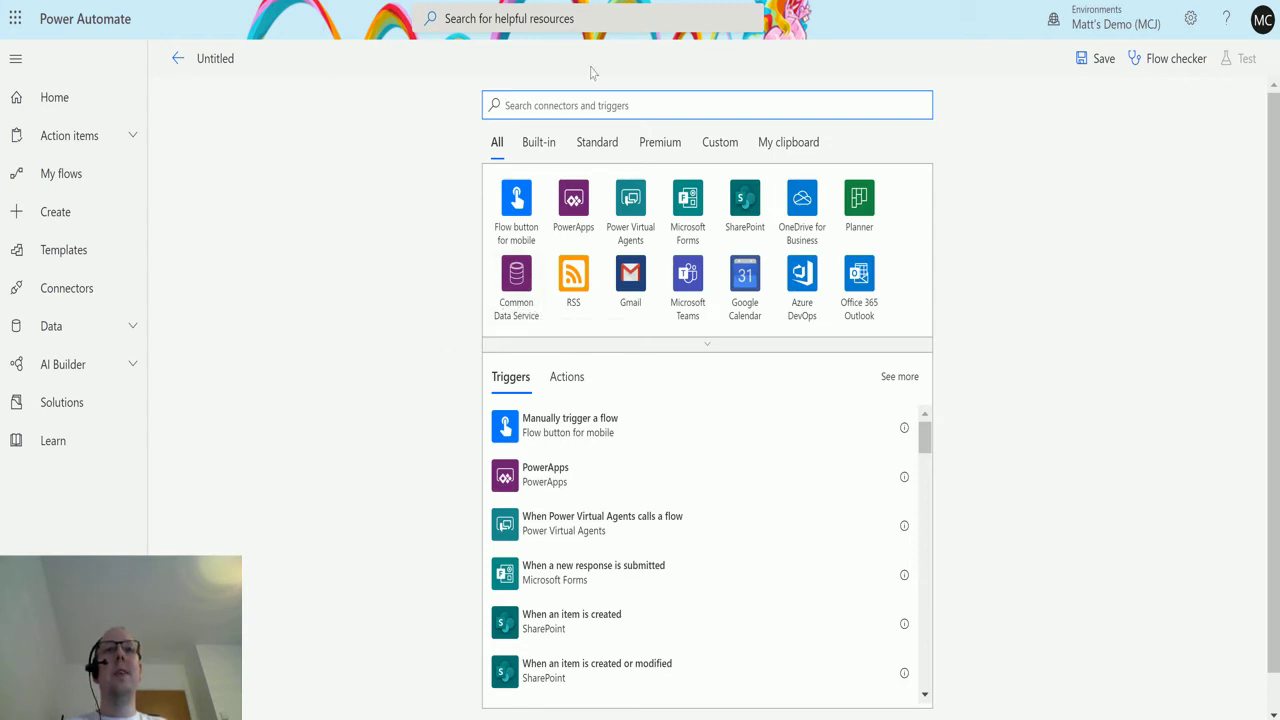
Search for "common data service" and add the Common Data Service (current environment) trigger "When a record is created, updated or deleted"
{"action": "left_click", "coordinate": [572, 104]}
{"action": "type", "text": "com"}
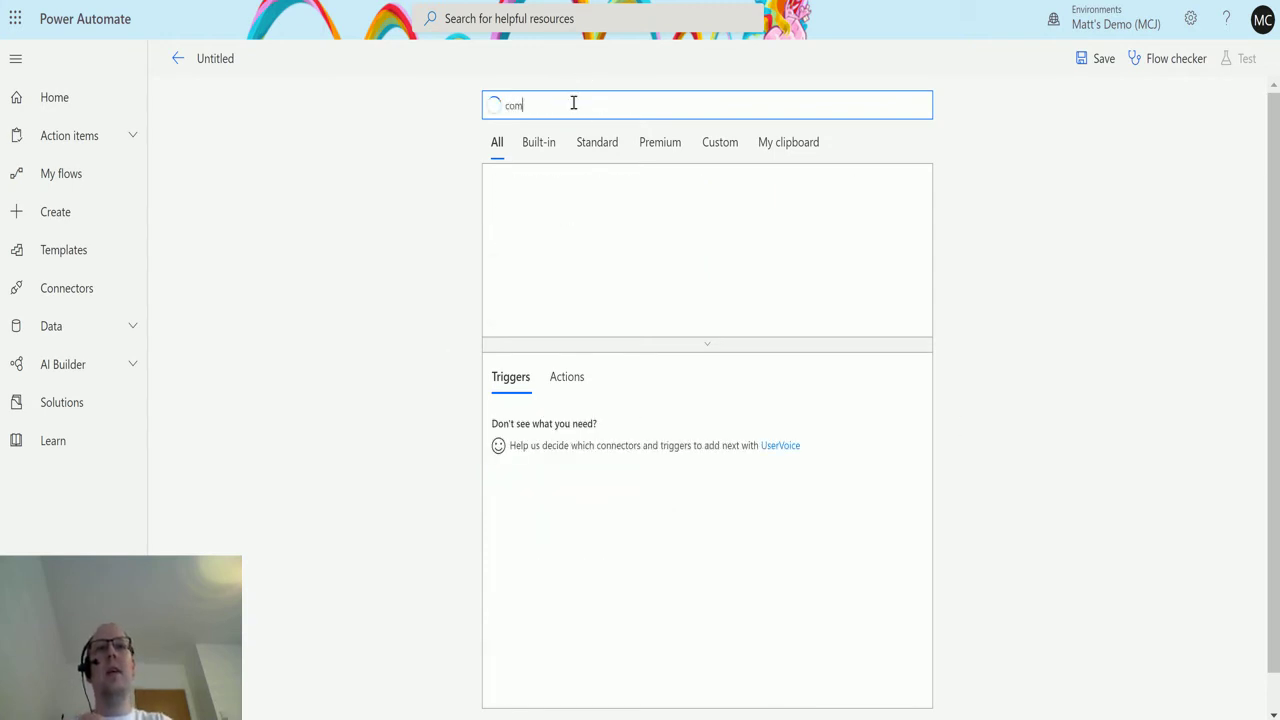
{"action": "type", "text": "mon data "}
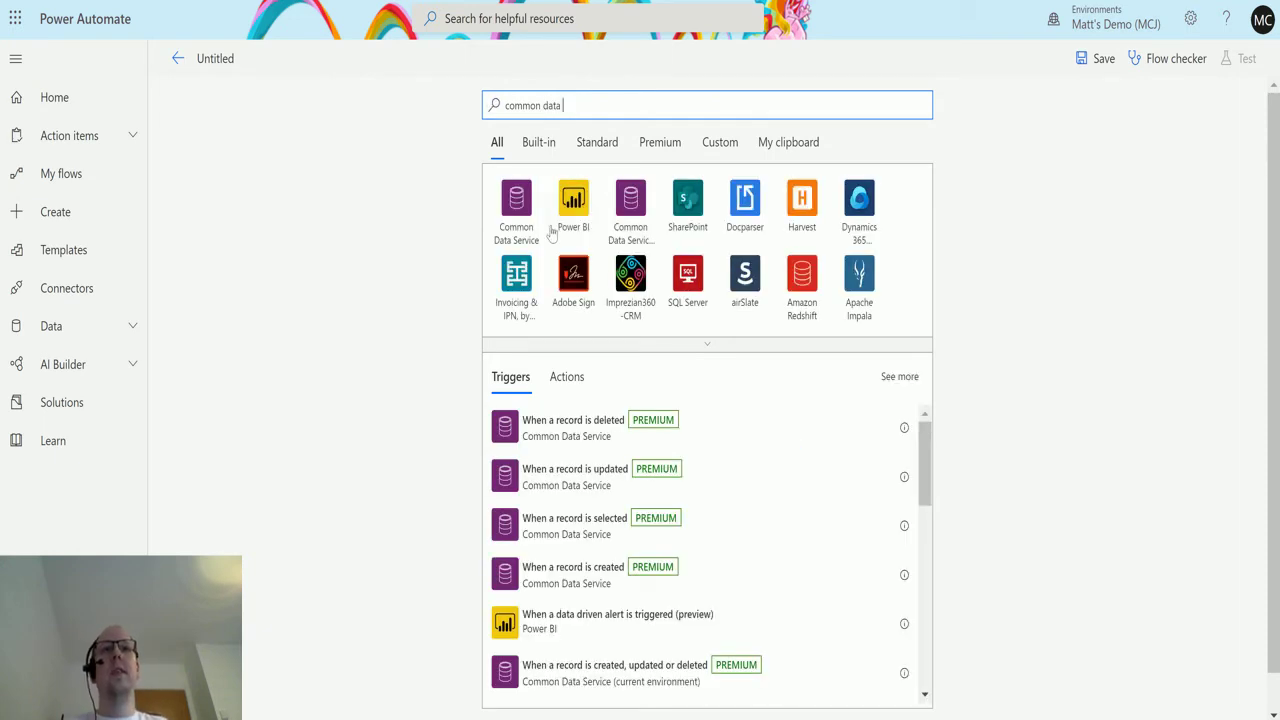
{"action": "type", "text": "service"}
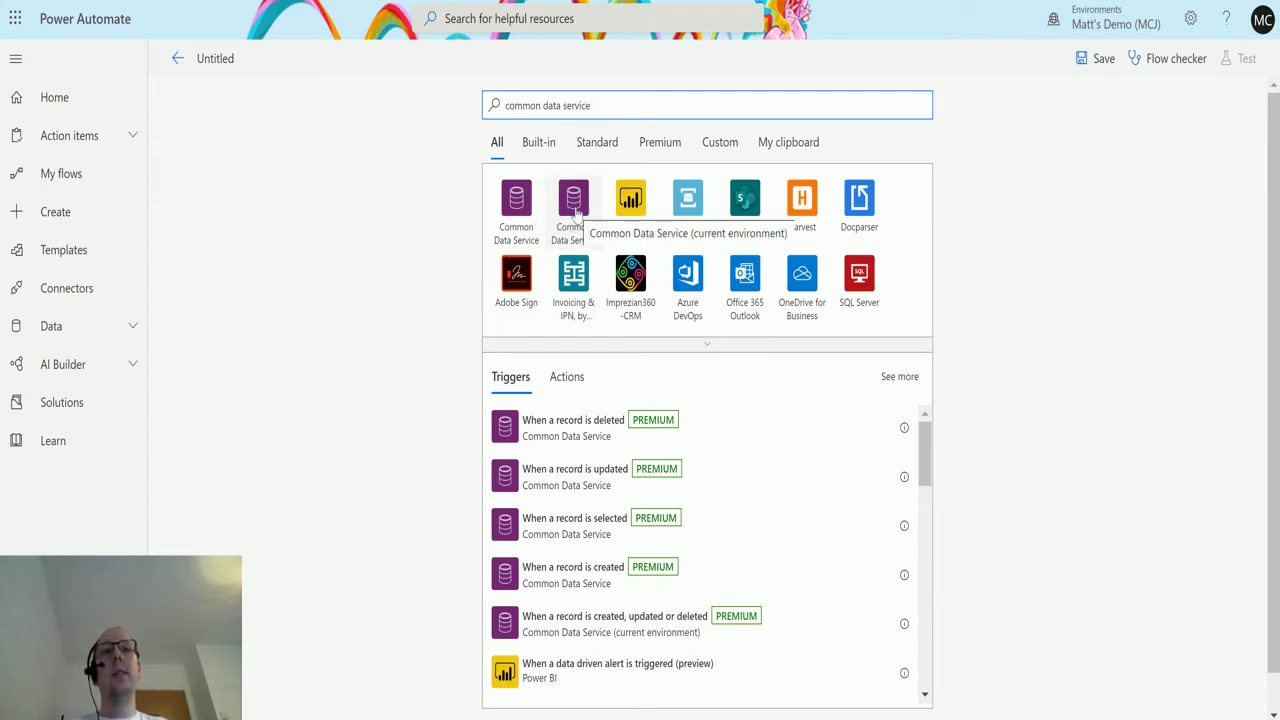
{"action": "left_click", "coordinate": [575, 218]}
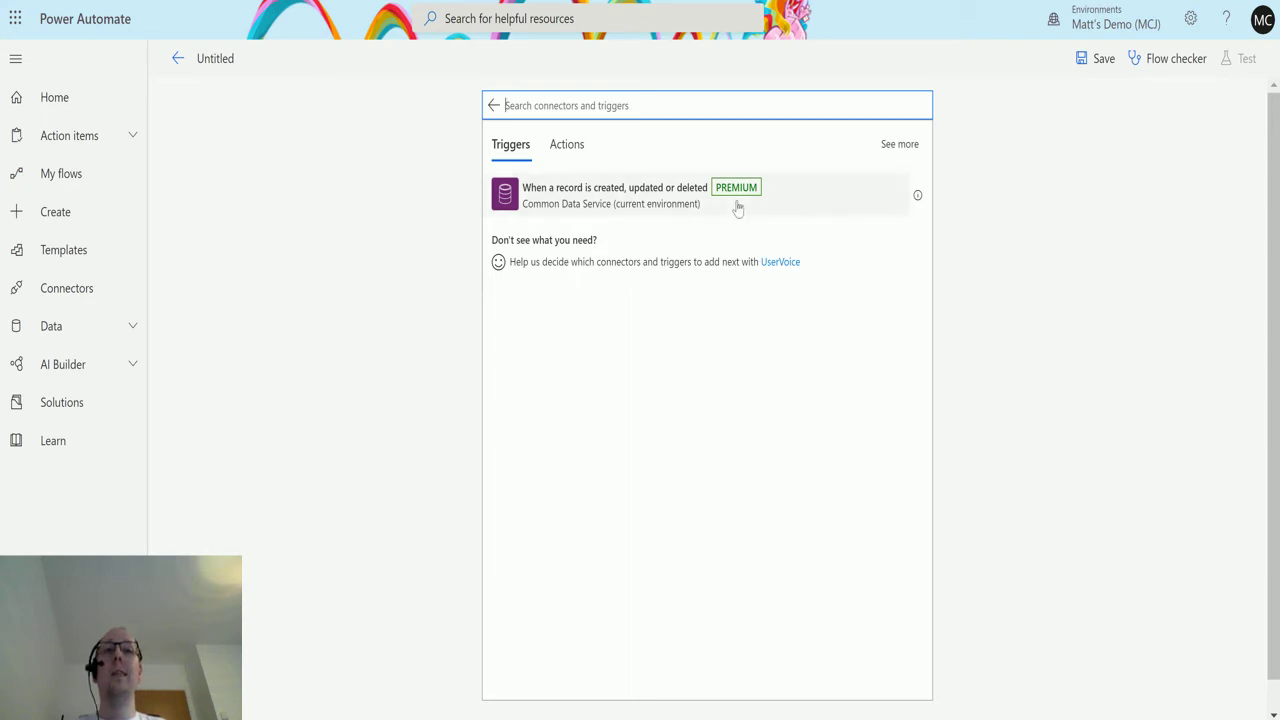
{"action": "left_click", "coordinate": [541, 203]}
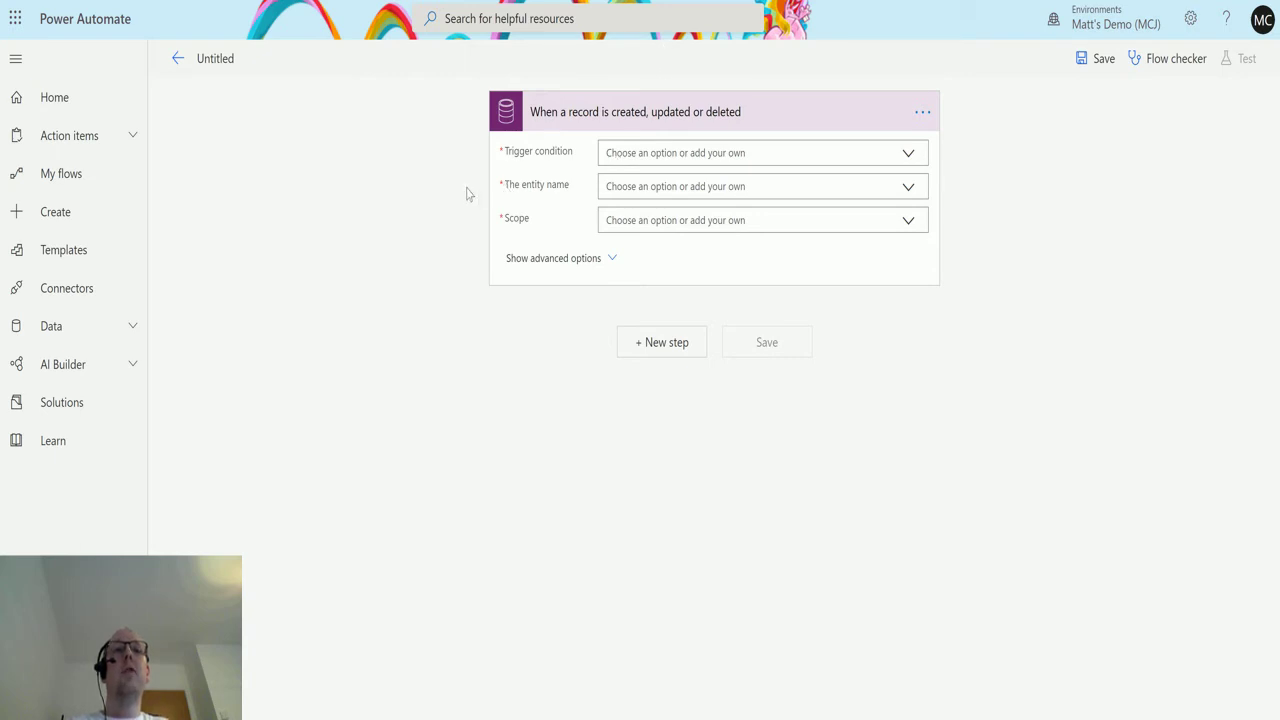
Set the trigger condition to Create or Update
{"action": "left_click", "coordinate": [912, 157]}
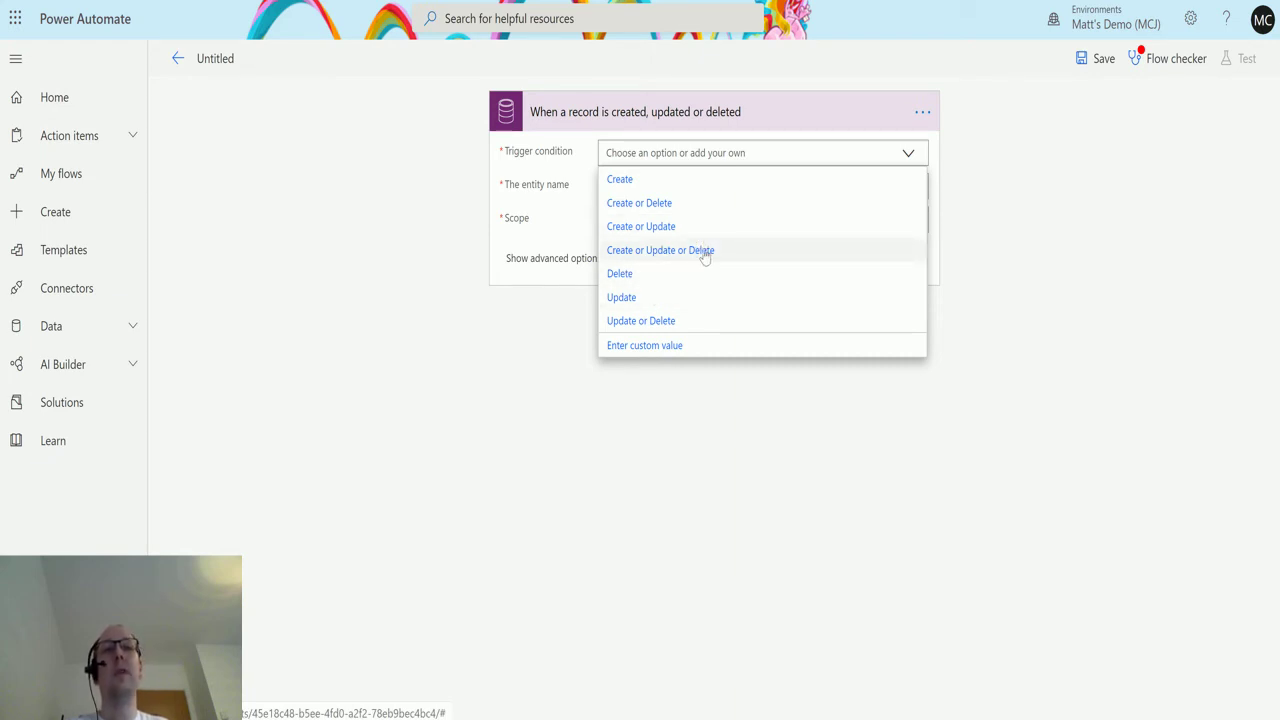
{"action": "left_click", "coordinate": [663, 180]}
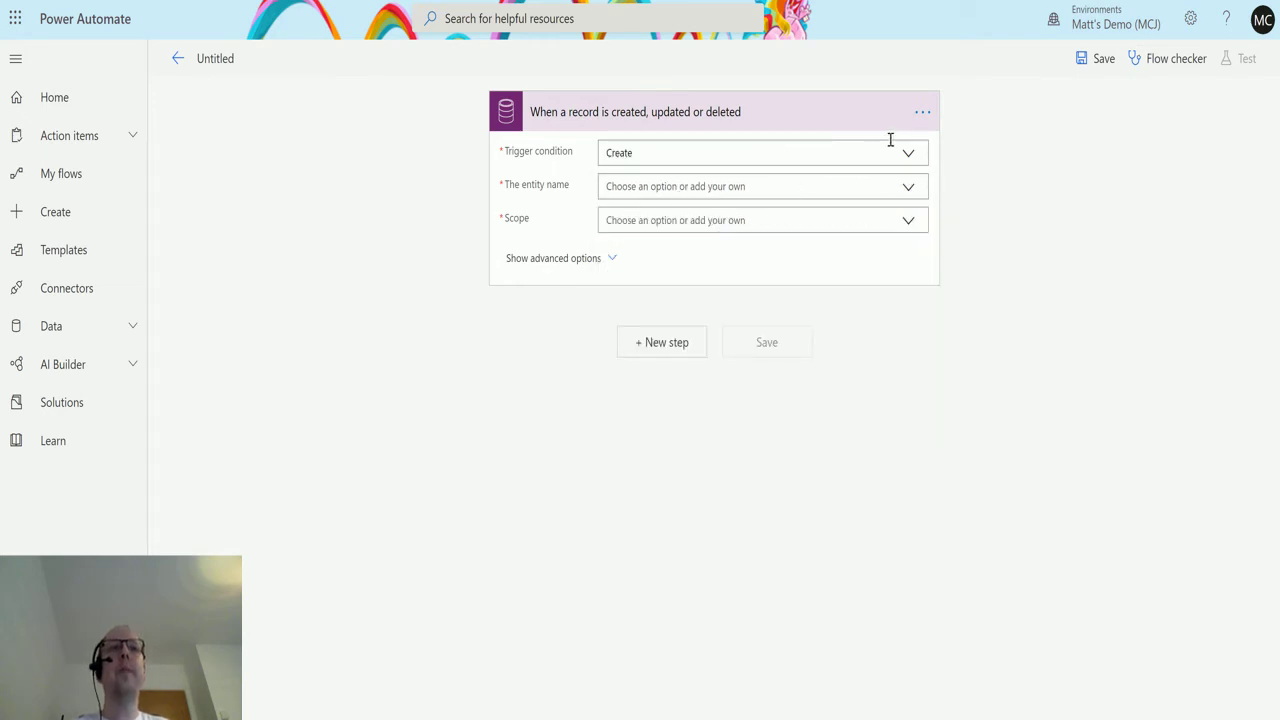
{"action": "left_click", "coordinate": [615, 152]}
{"action": "left_click", "coordinate": [630, 226]}
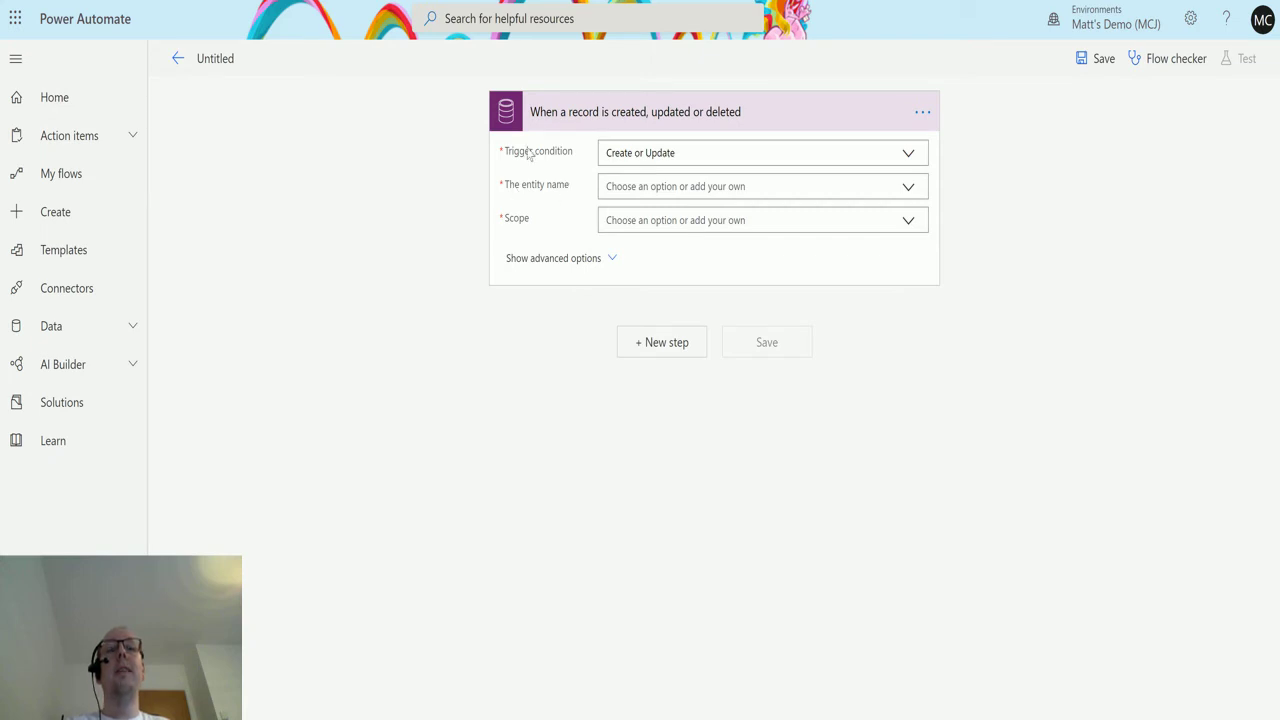
Set the trigger's entity name to Accounts and its scope to Organization
{"action": "left_click", "coordinate": [909, 190]}
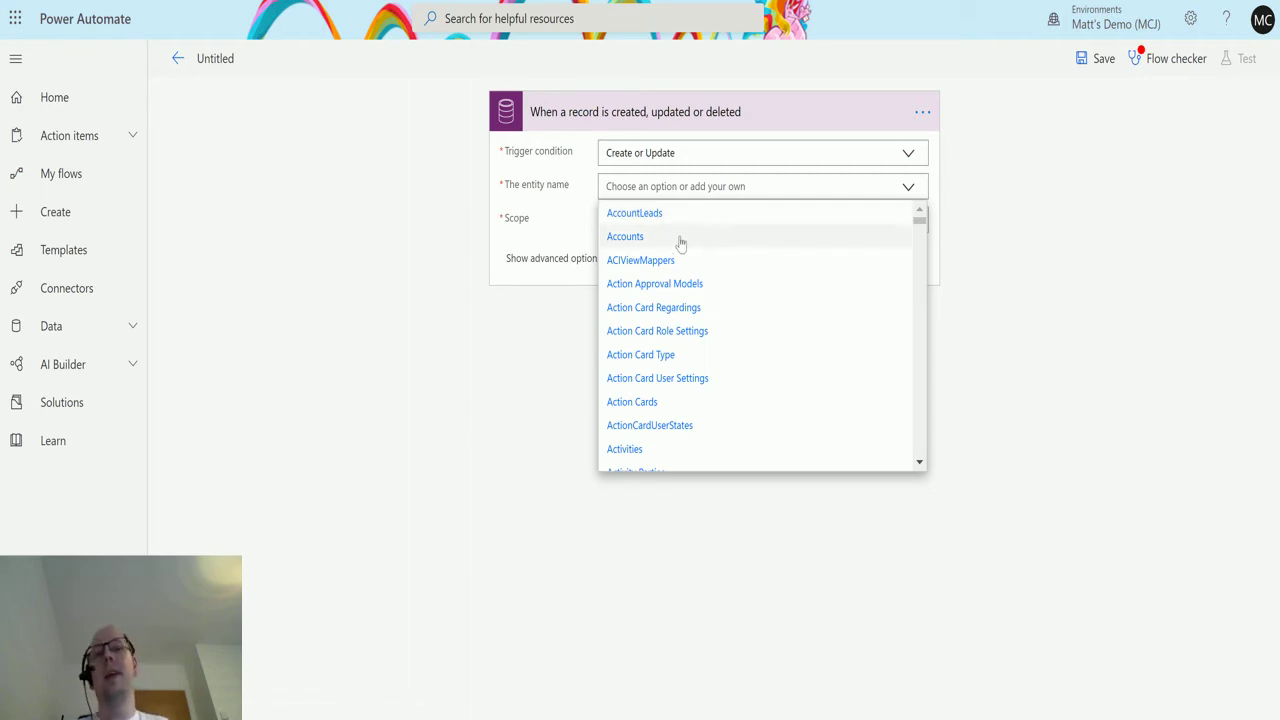
{"action": "left_click", "coordinate": [615, 238]}
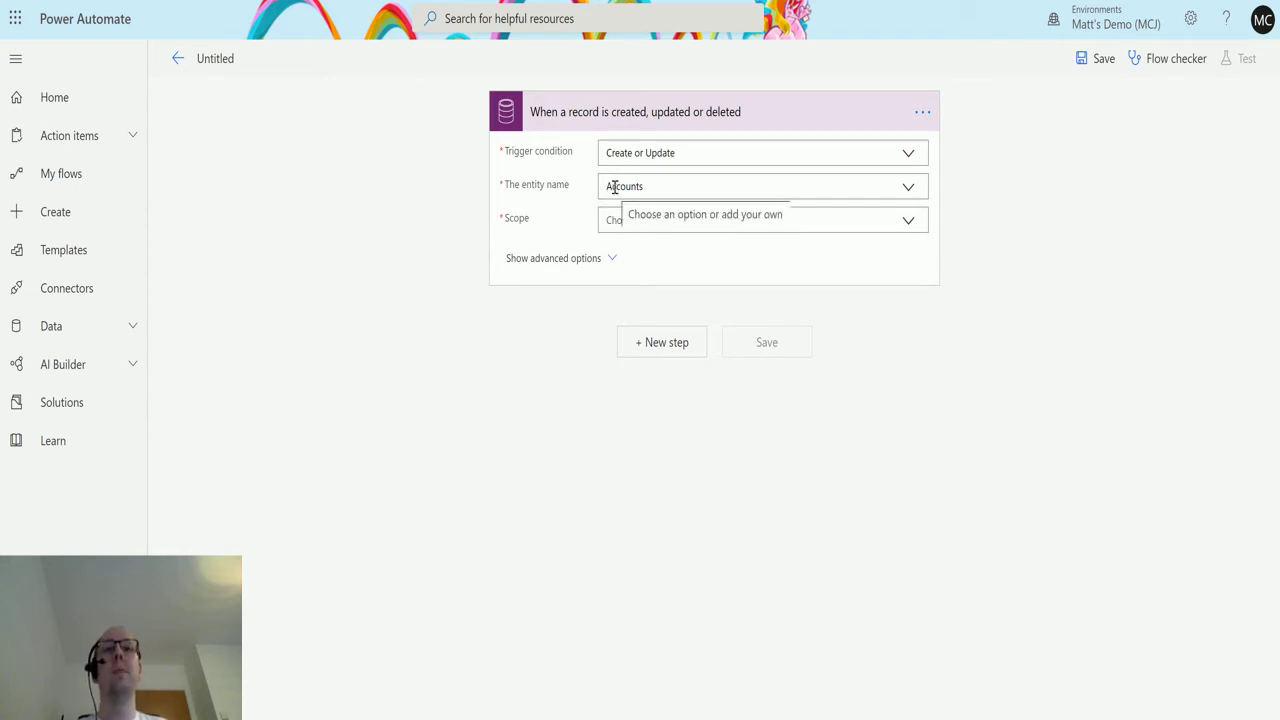
{"action": "left_click", "coordinate": [912, 224]}
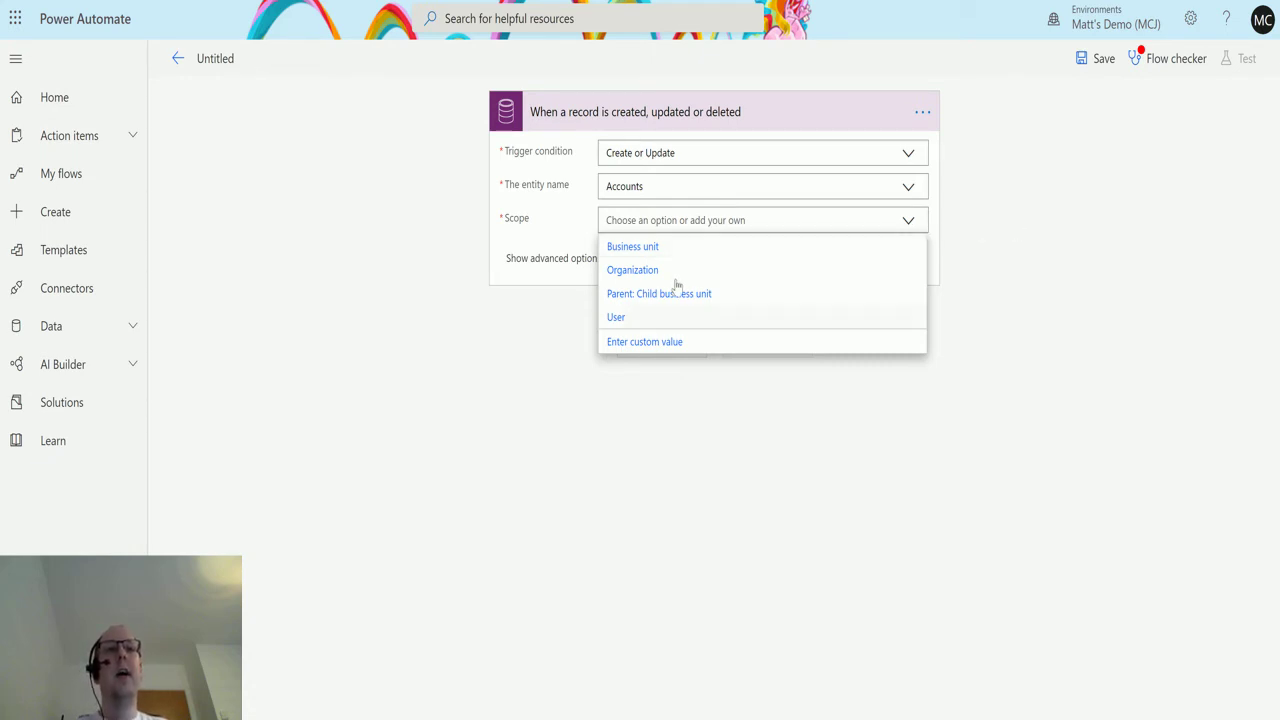
{"action": "left_click", "coordinate": [640, 271]}
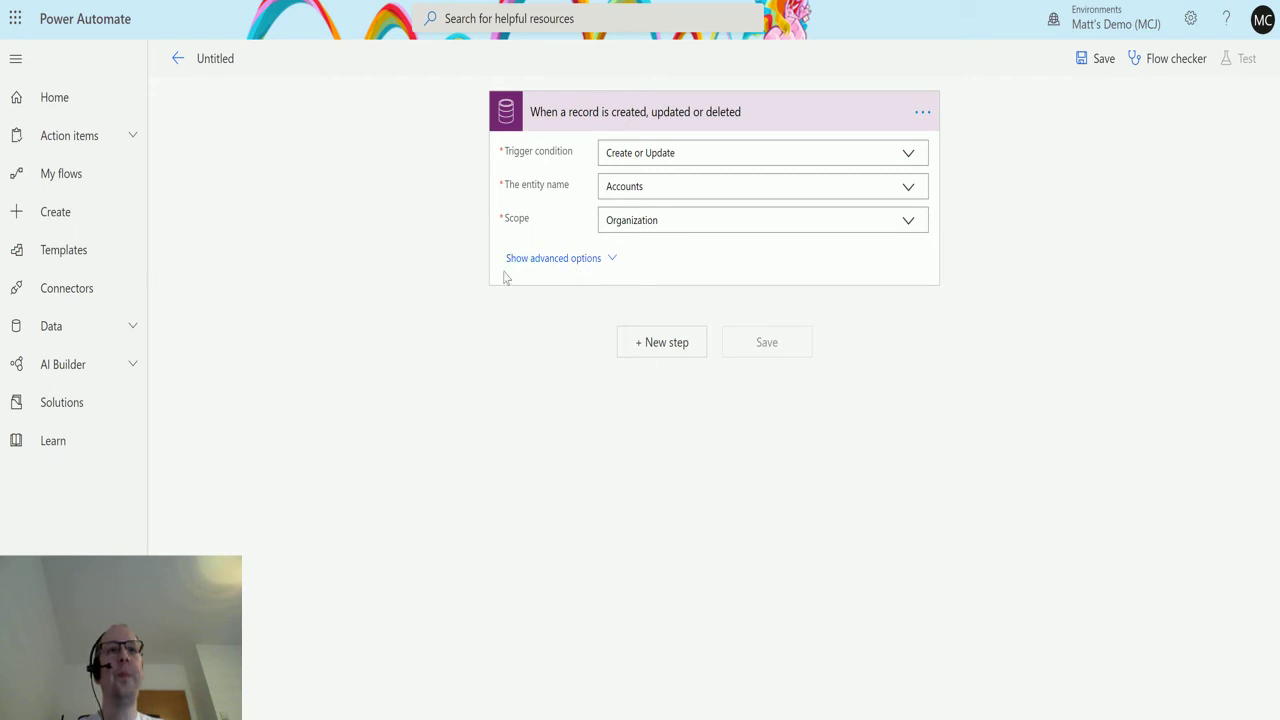
Show the trigger's advanced options and review the available Run as choices without selecting one
{"action": "left_click", "coordinate": [556, 259]}
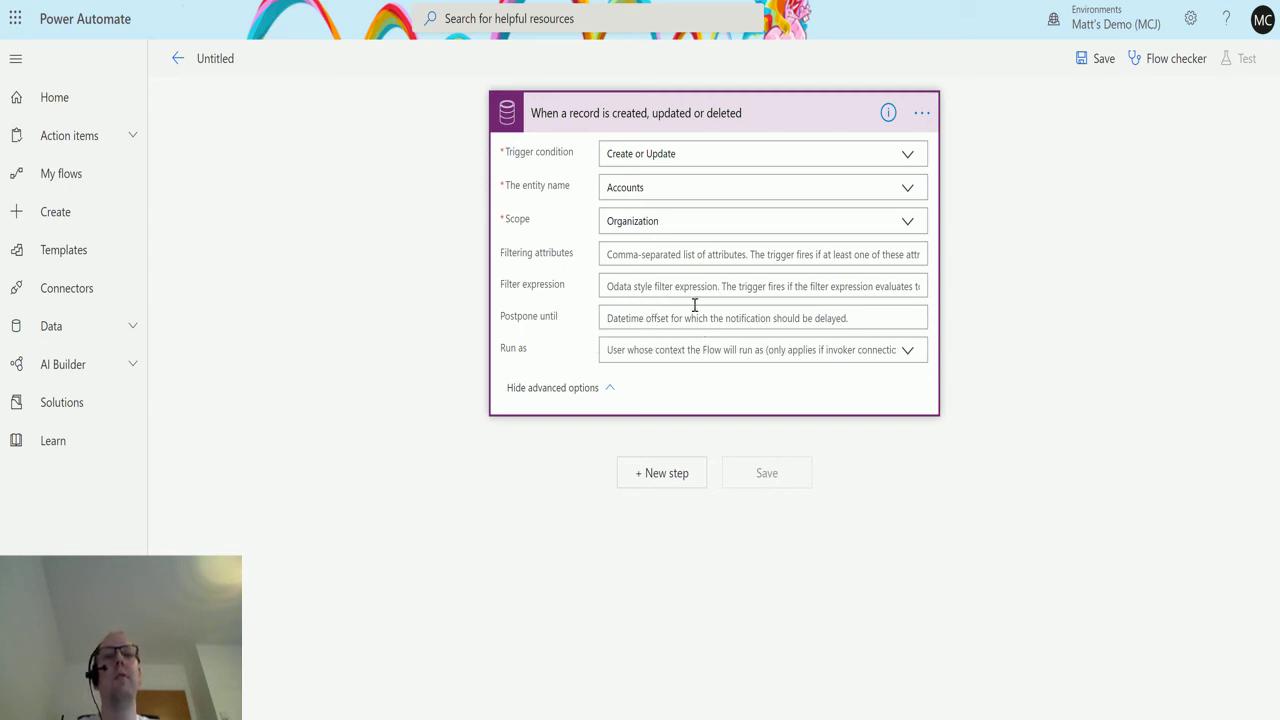
{"action": "left_click", "coordinate": [907, 355]}
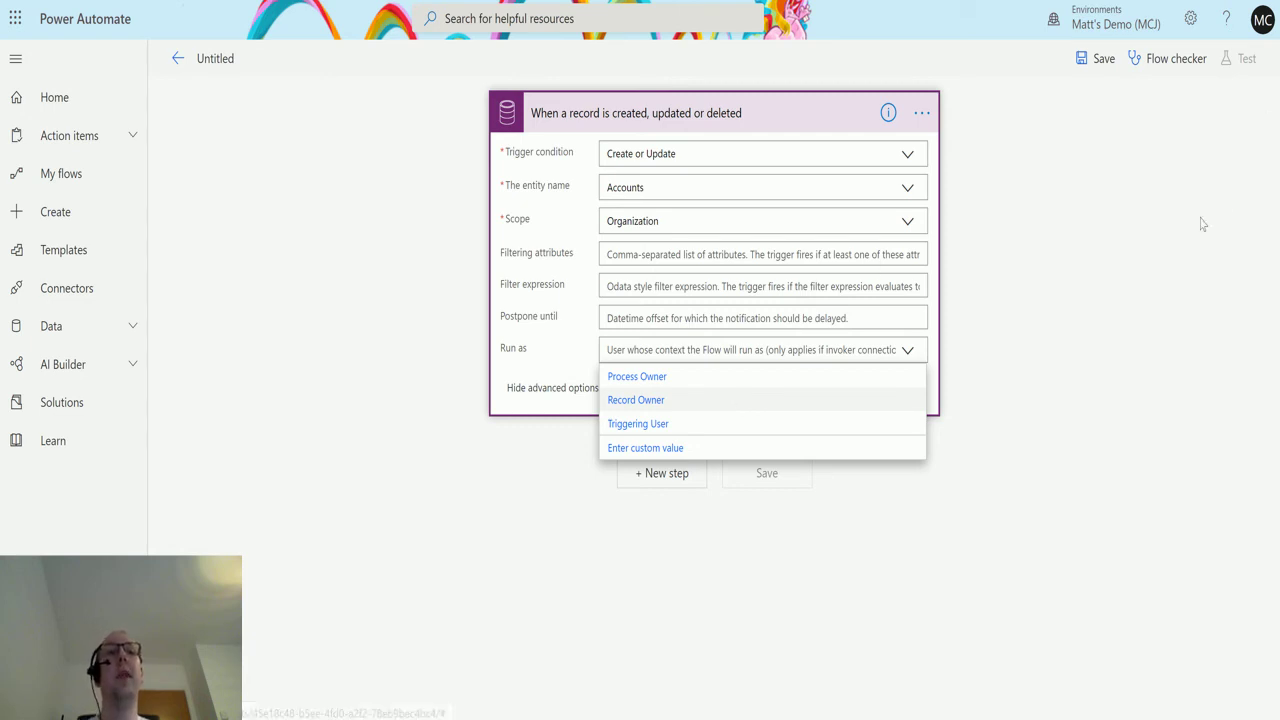
{"action": "left_click", "coordinate": [943, 334]}
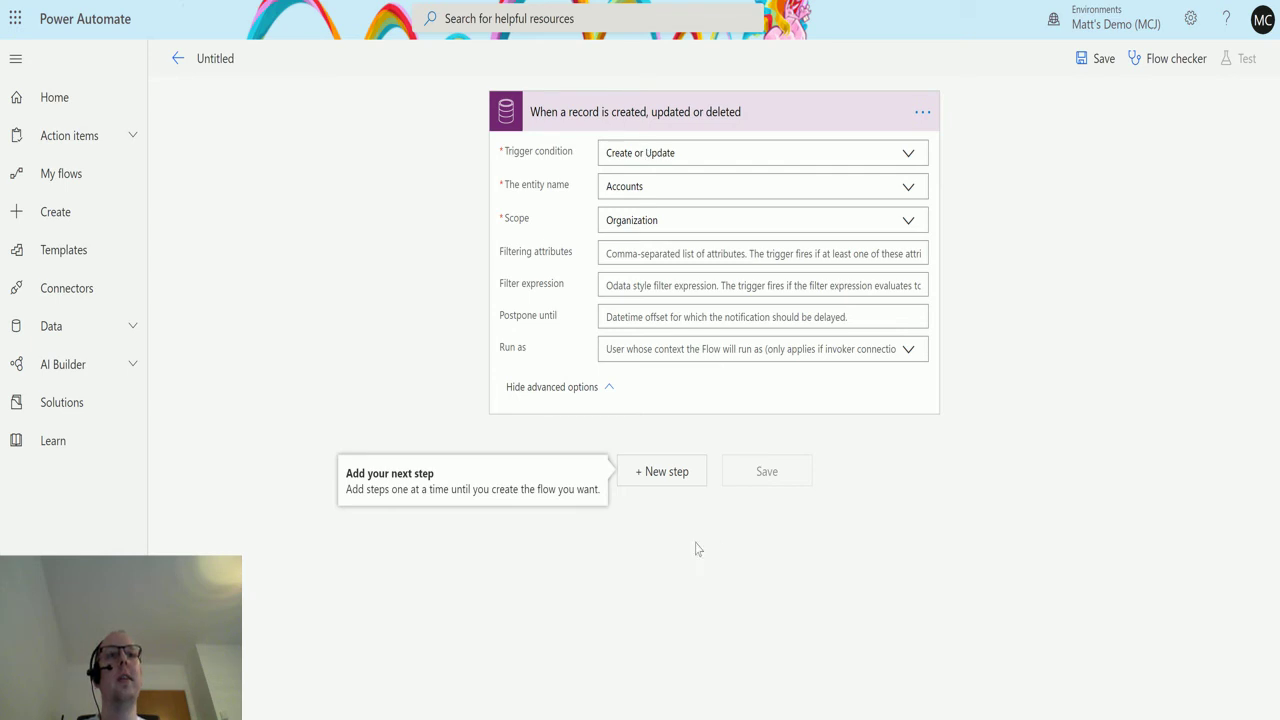
Add a Compose data operation after the trigger with the dynamic content Account Name as its input
{"action": "left_click", "coordinate": [662, 472]}
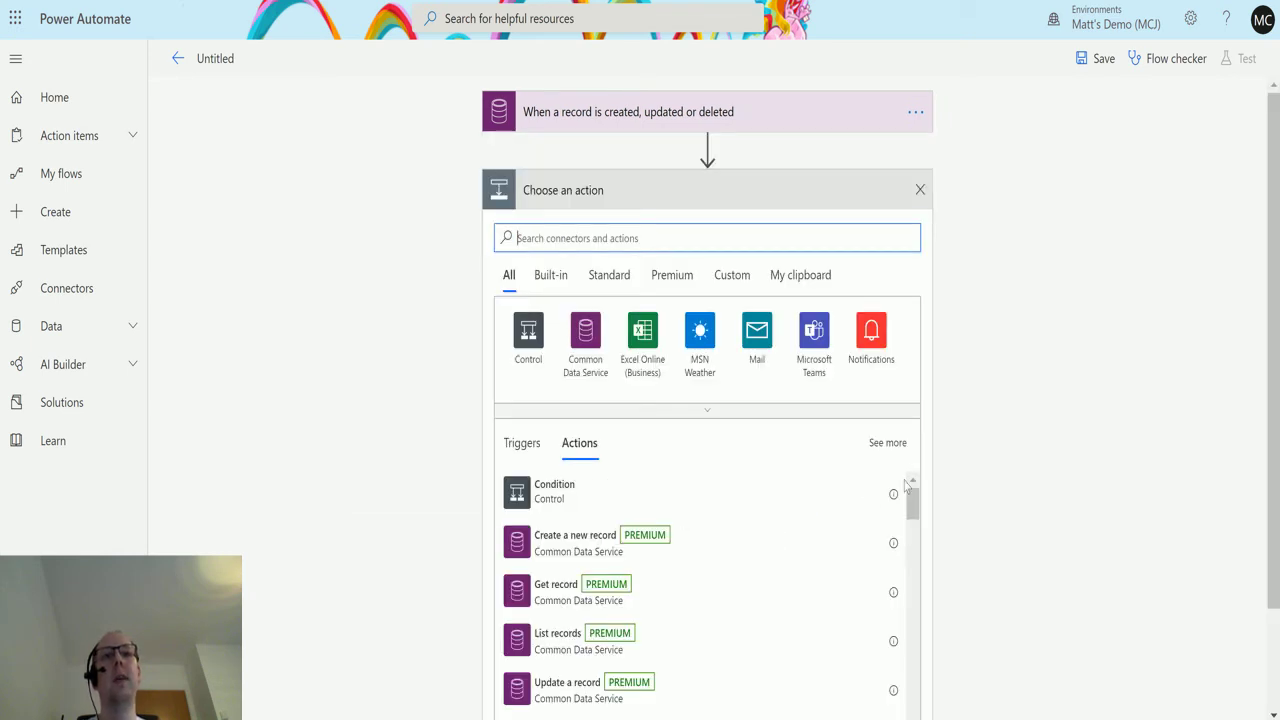
{"action": "type", "text": "compose"}
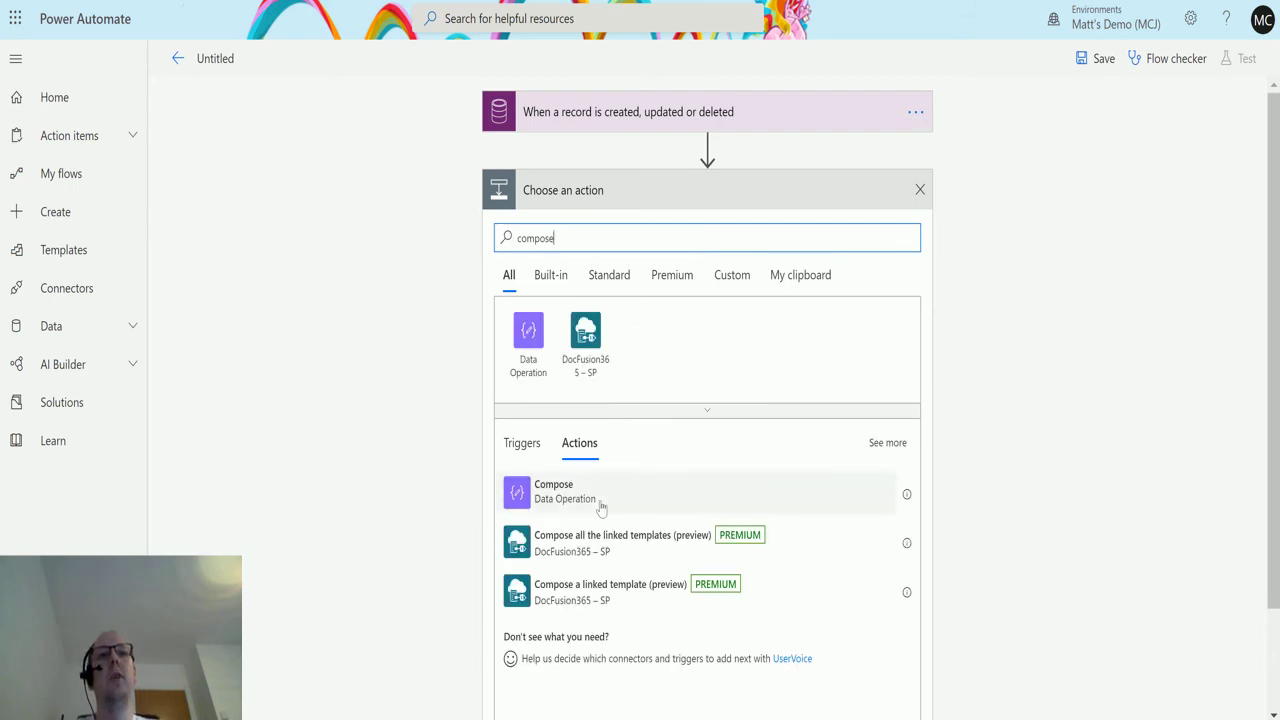
{"action": "left_click", "coordinate": [627, 480]}
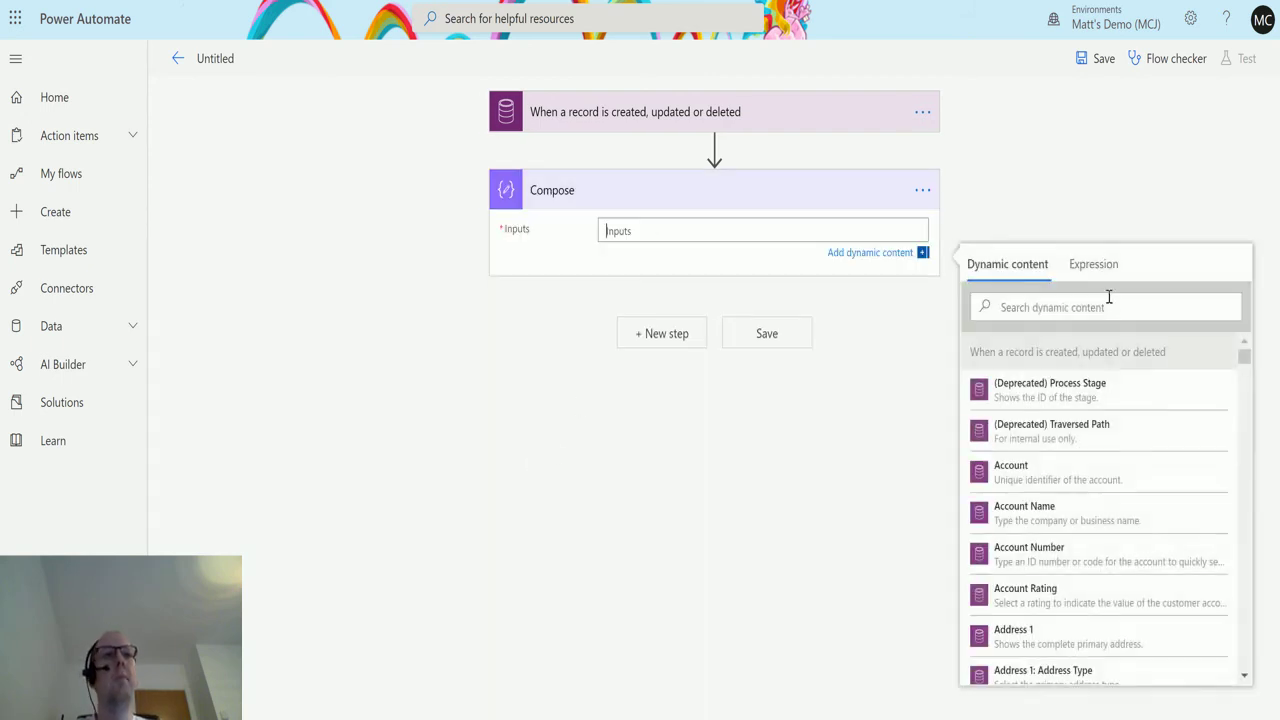
{"action": "left_click", "coordinate": [1057, 306]}
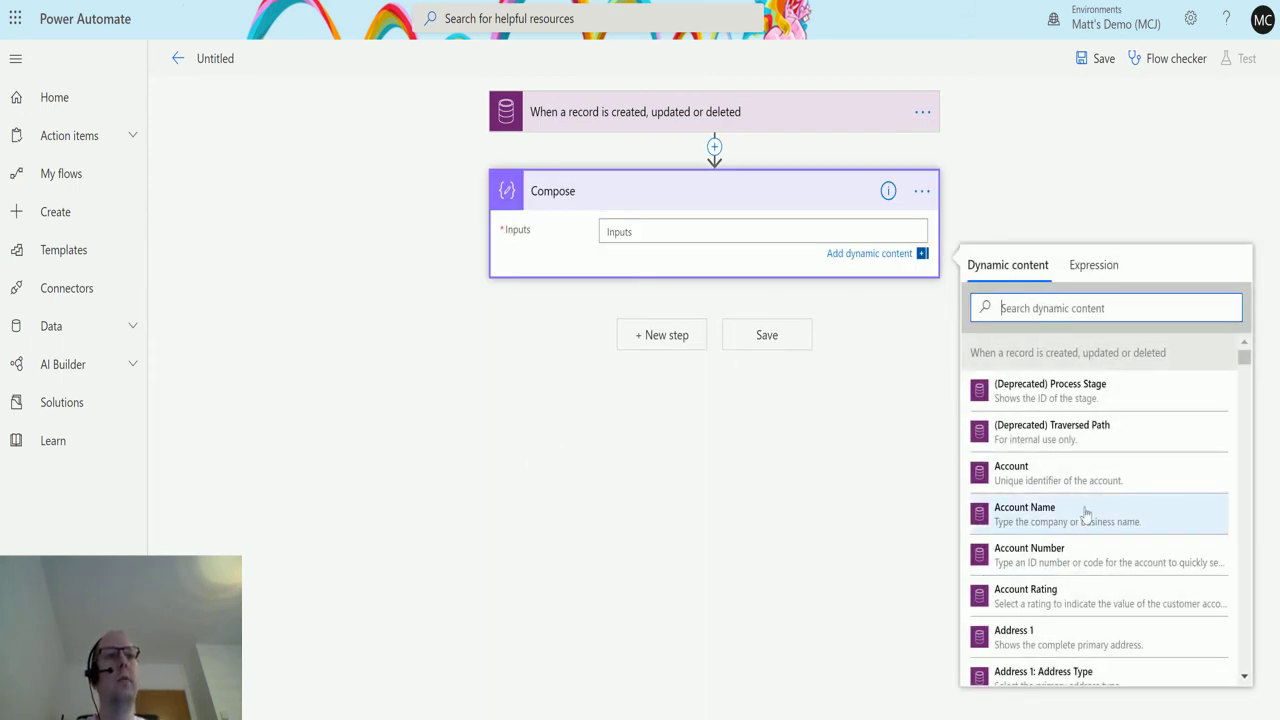
{"action": "left_click", "coordinate": [1053, 520]}
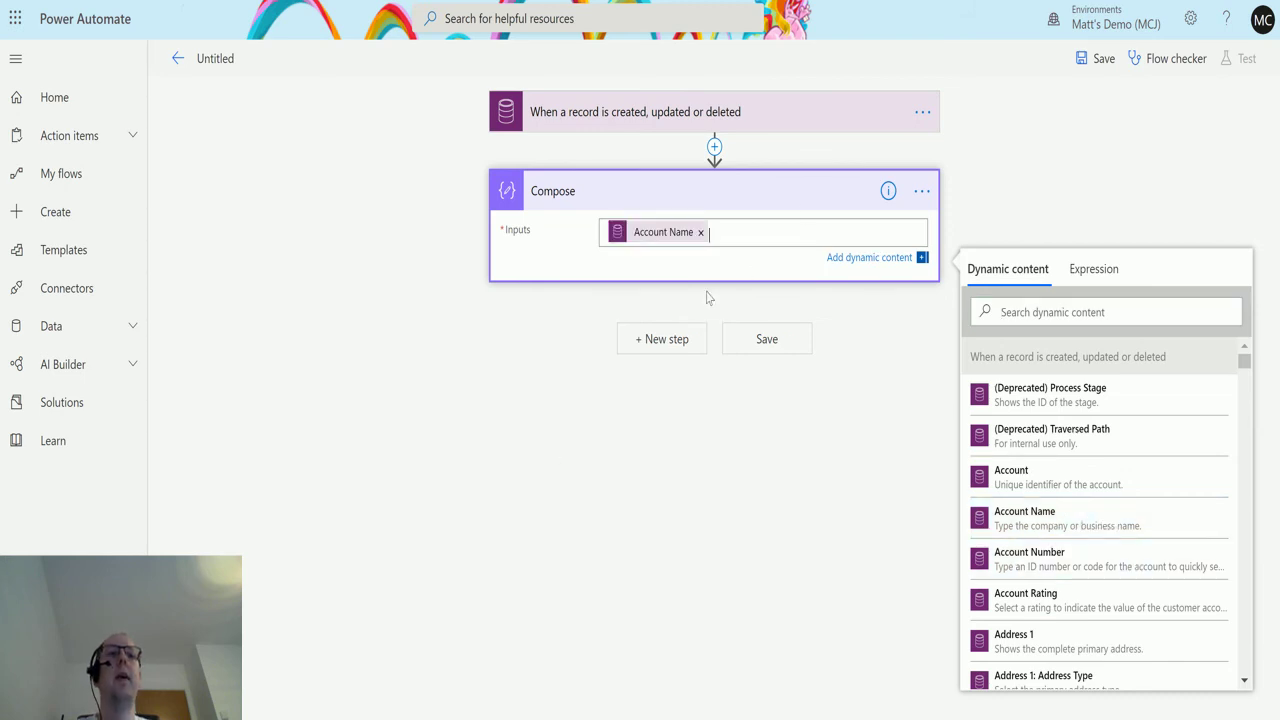
Name the flow "CDS Current environment Flows" and save it
{"action": "left_click", "coordinate": [776, 112]}
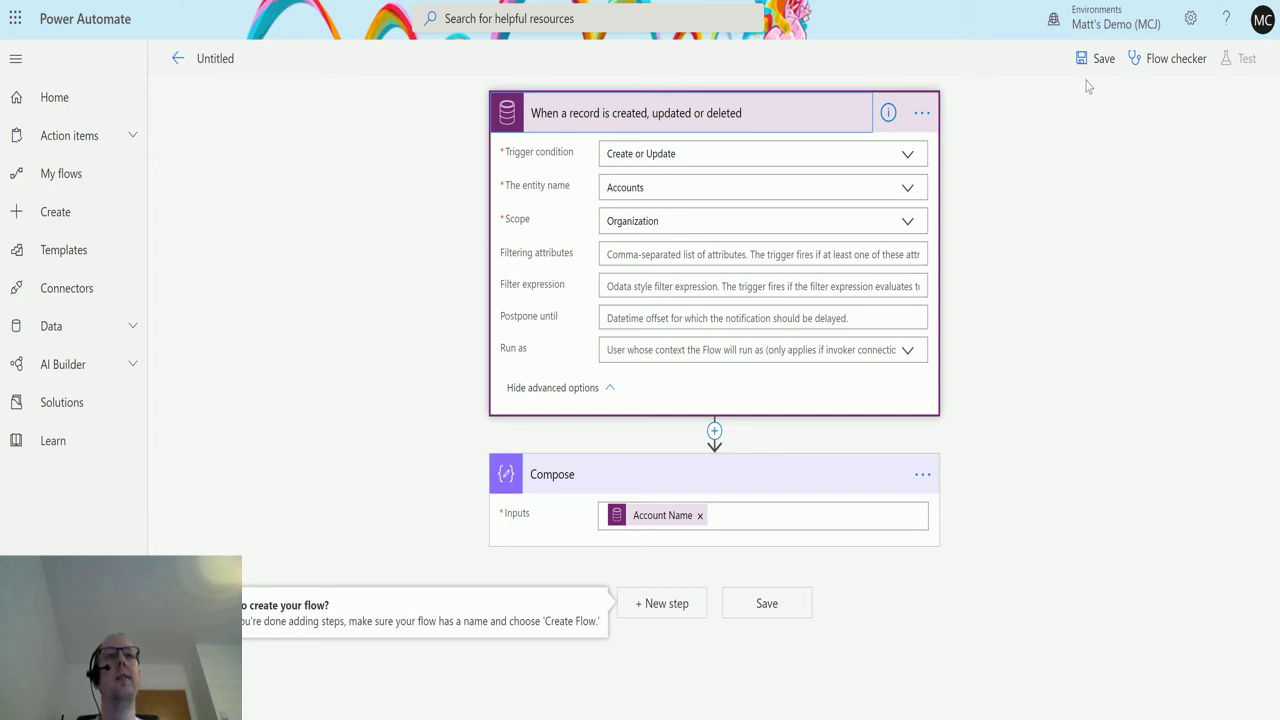
{"action": "left_click", "coordinate": [263, 57]}
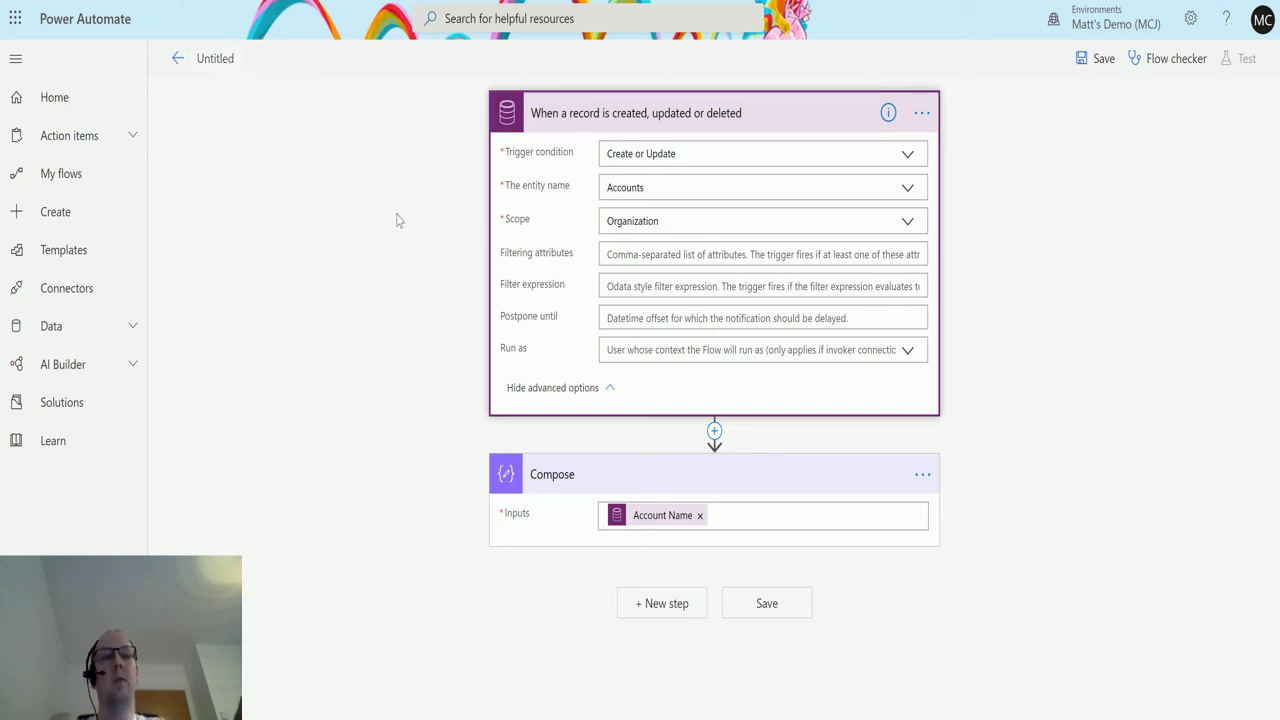
{"action": "type", "text": "CDS Flows"}
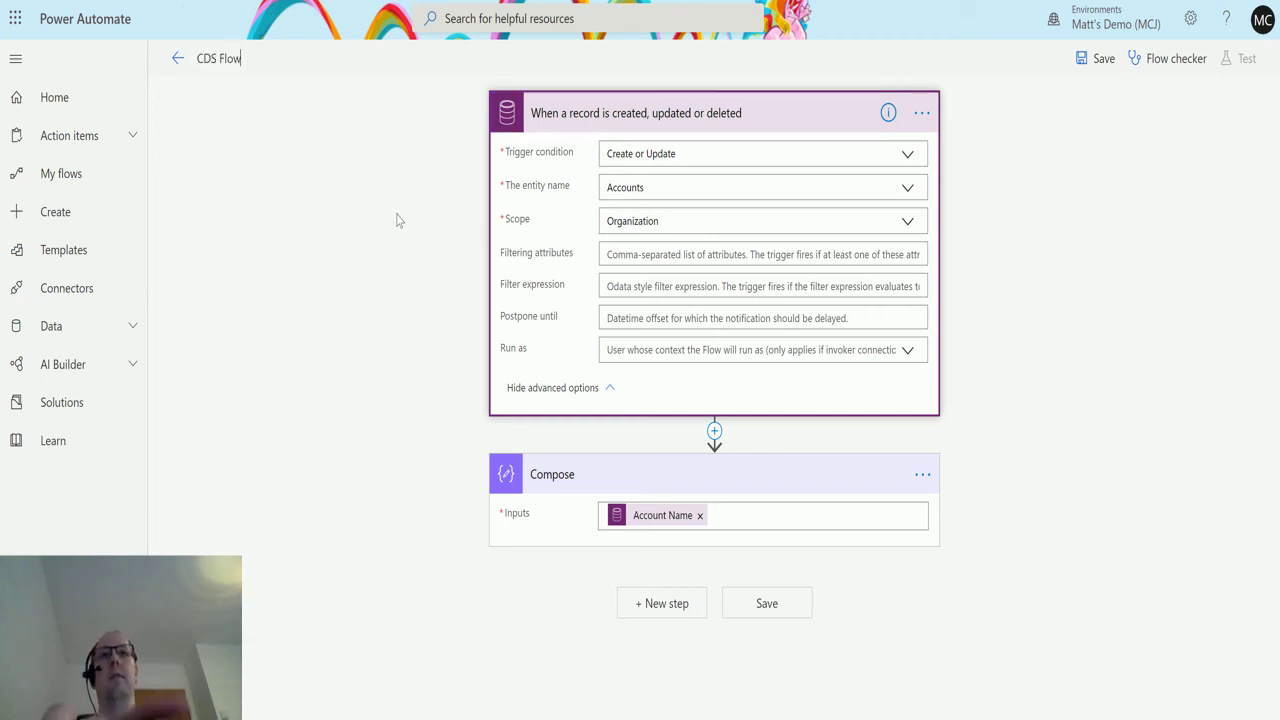
{"action": "left_click", "coordinate": [220, 62]}
{"action": "type", "text": "Curren"}
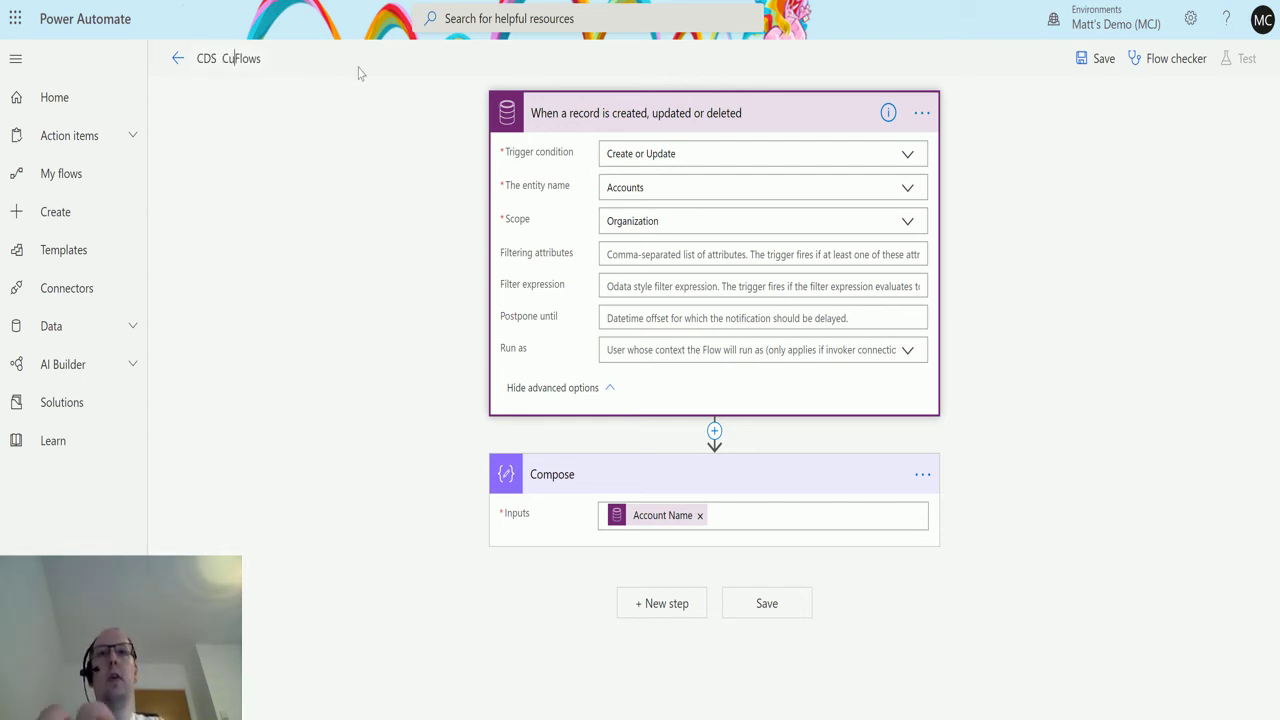
{"action": "key", "text": "BackSpace"}
{"action": "key", "text": "BackSpace"}
{"action": "key", "text": "BackSpace"}
{"action": "key", "text": "BackSpace"}
{"action": "key", "text": "BackSpace"}
{"action": "key", "text": "BackSpace"}
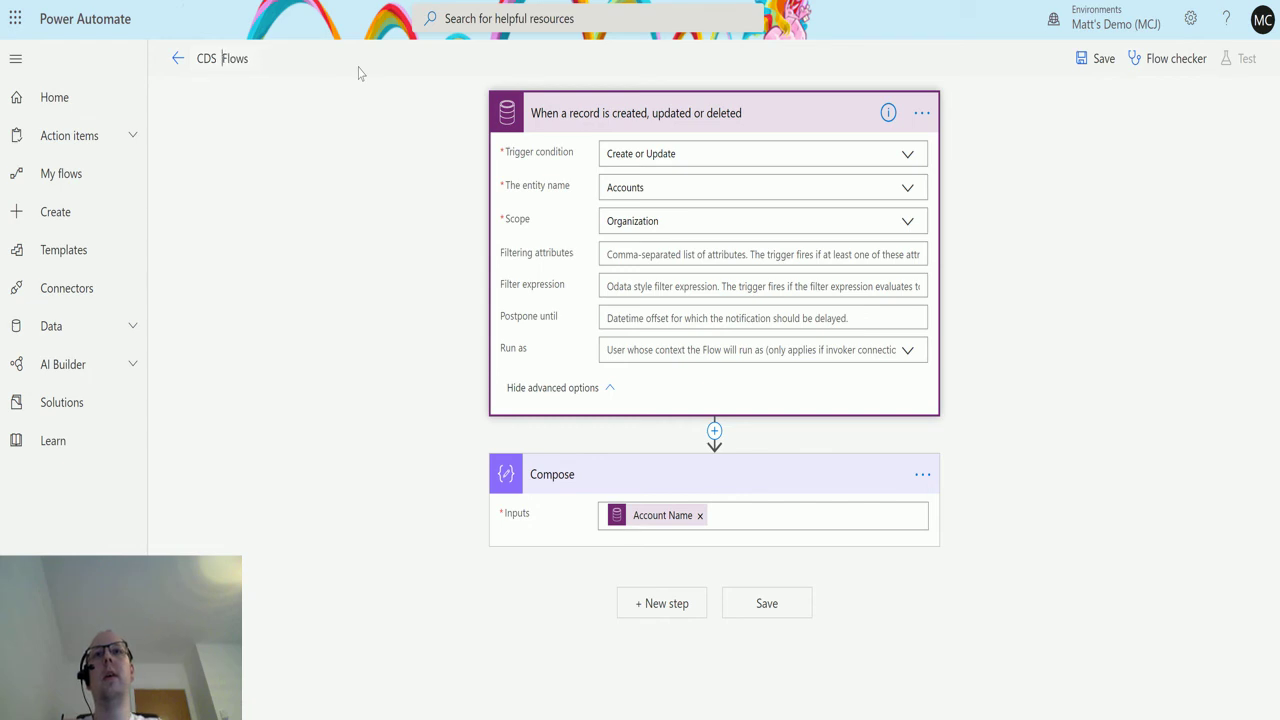
{"action": "type", "text": "Current environ"}
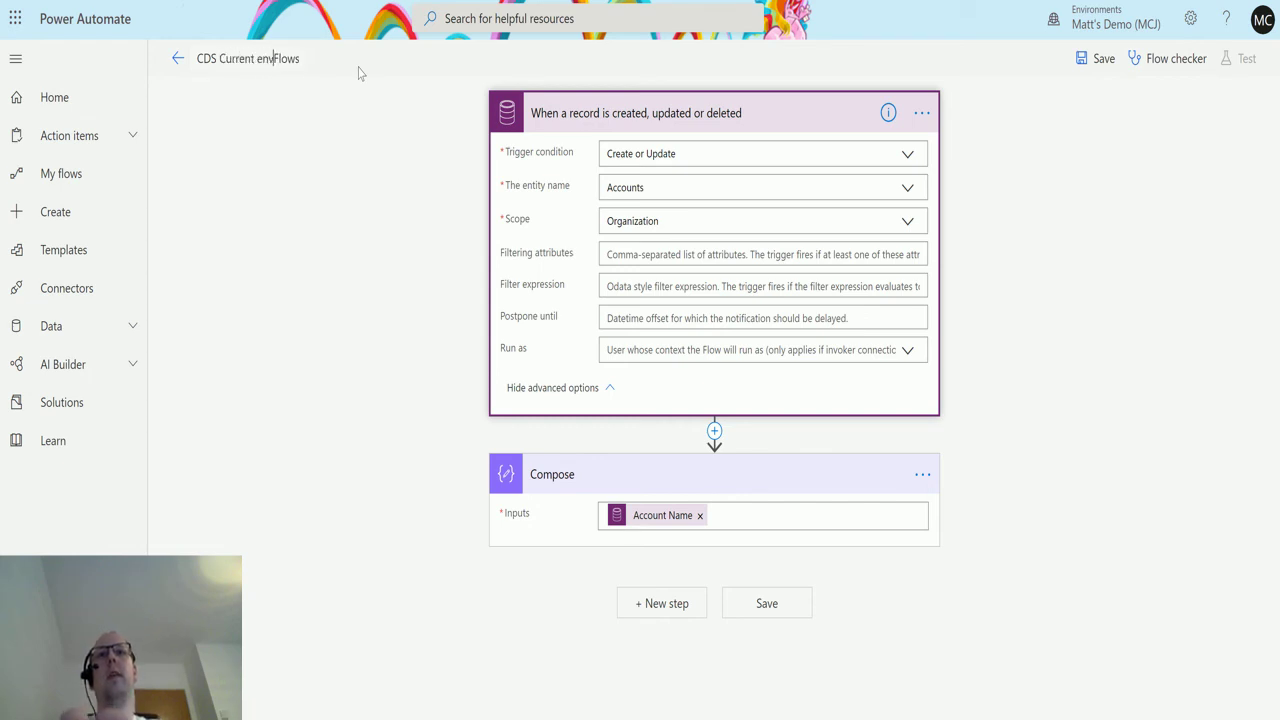
{"action": "type", "text": "ment"}
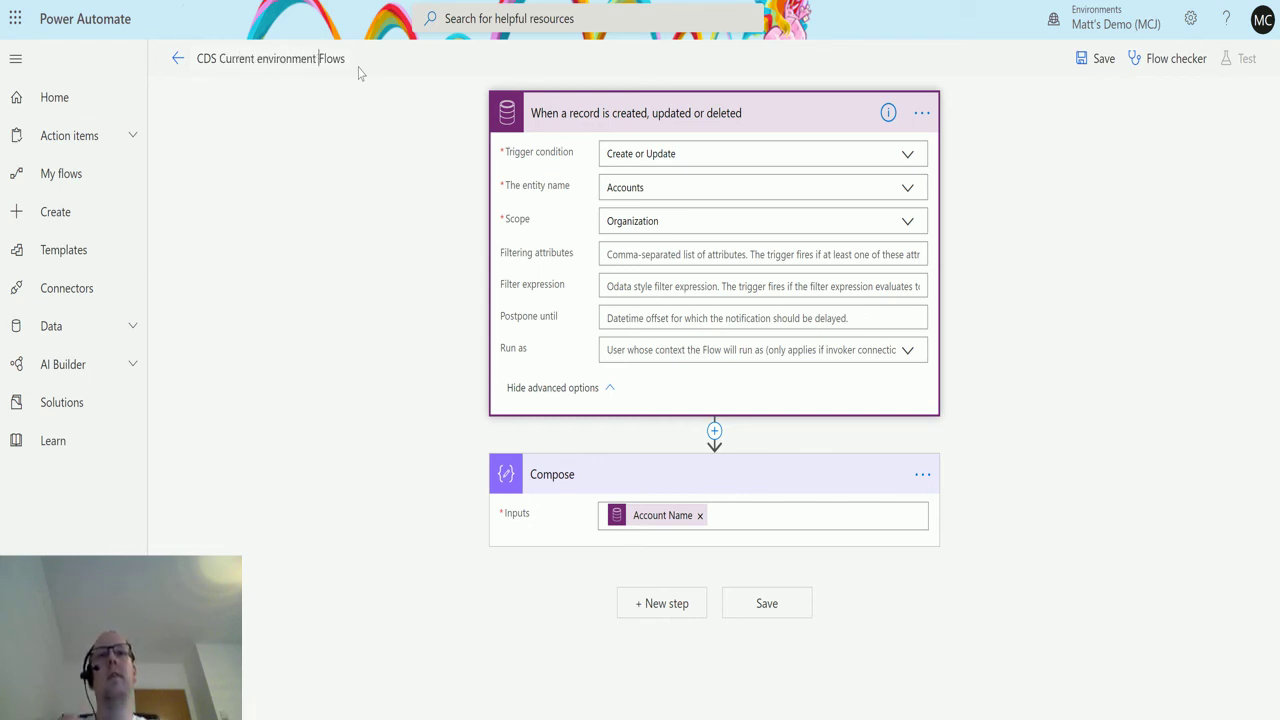
{"action": "left_click", "coordinate": [1097, 62]}
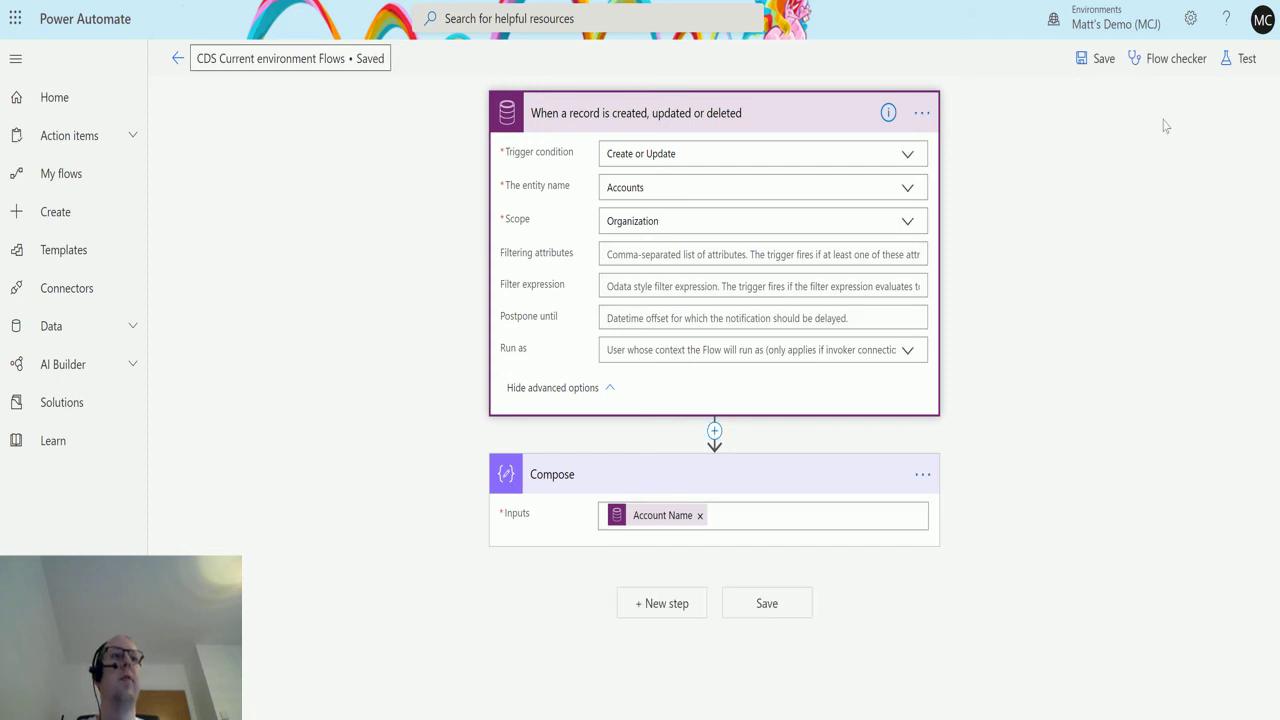
Start a test run of the flow using the option to perform the trigger action manually
{"action": "left_click", "coordinate": [1243, 57]}
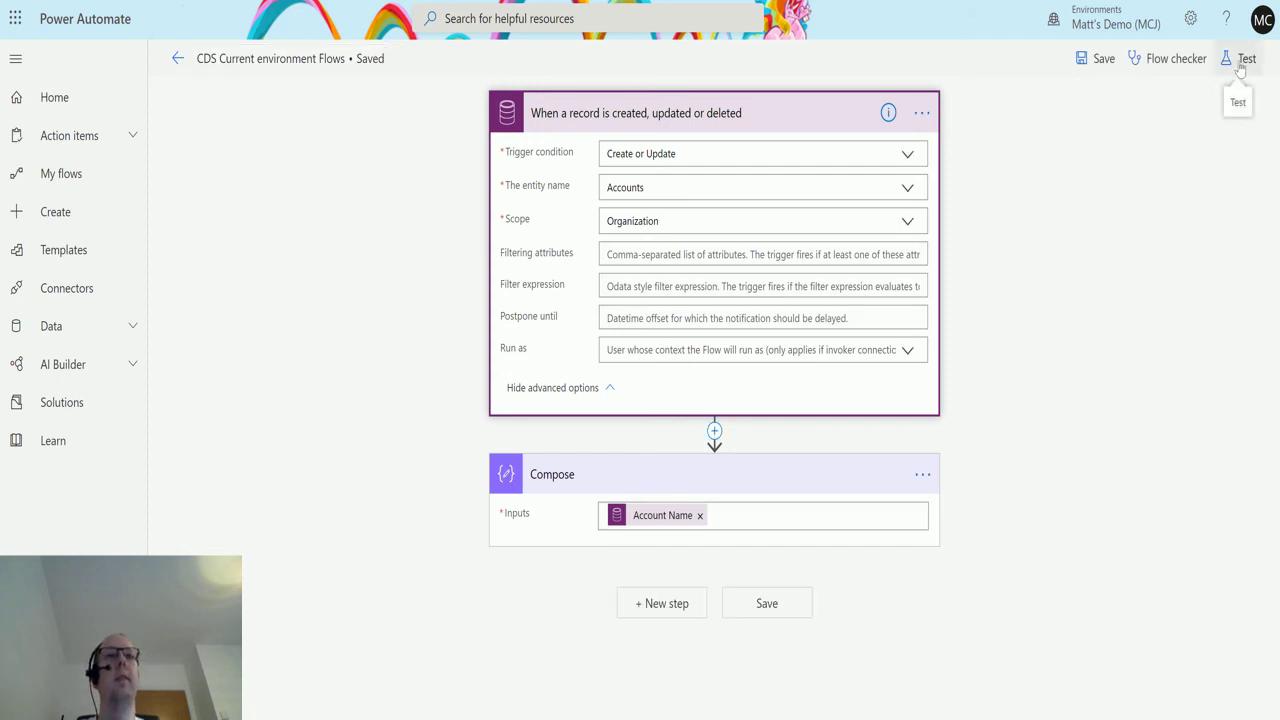
{"action": "left_click", "coordinate": [1075, 106]}
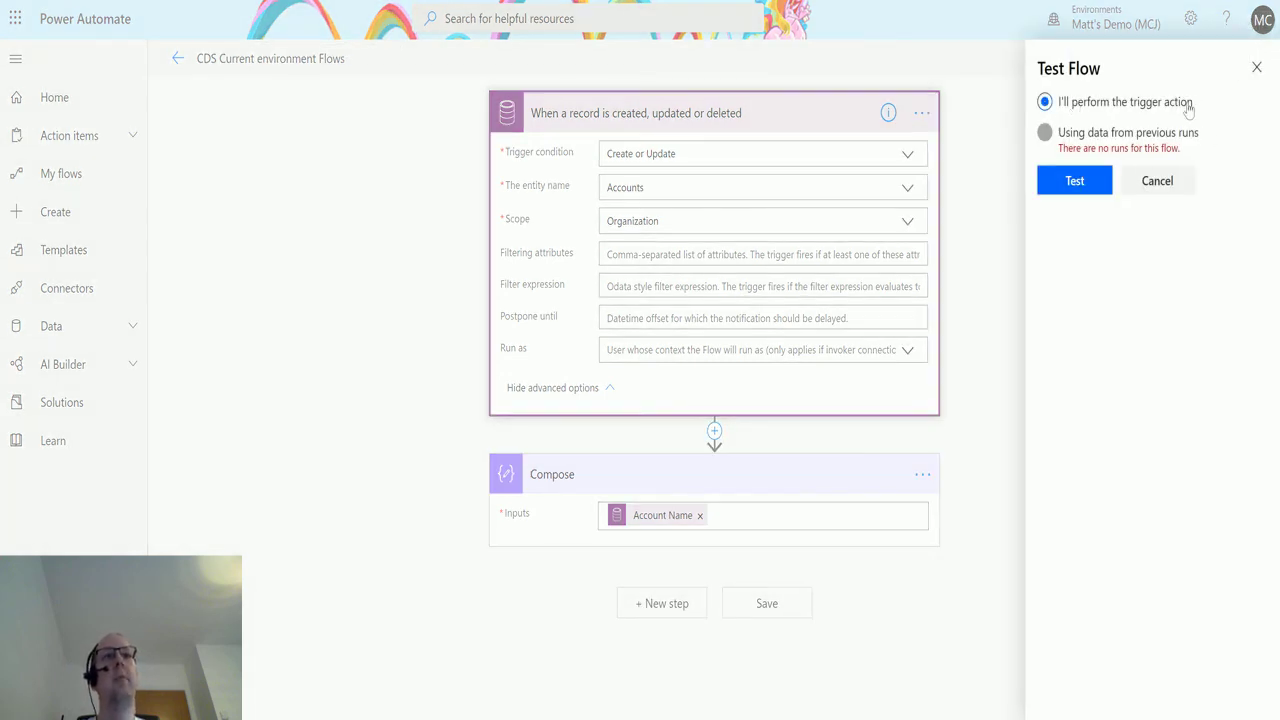
{"action": "left_click", "coordinate": [1072, 186]}
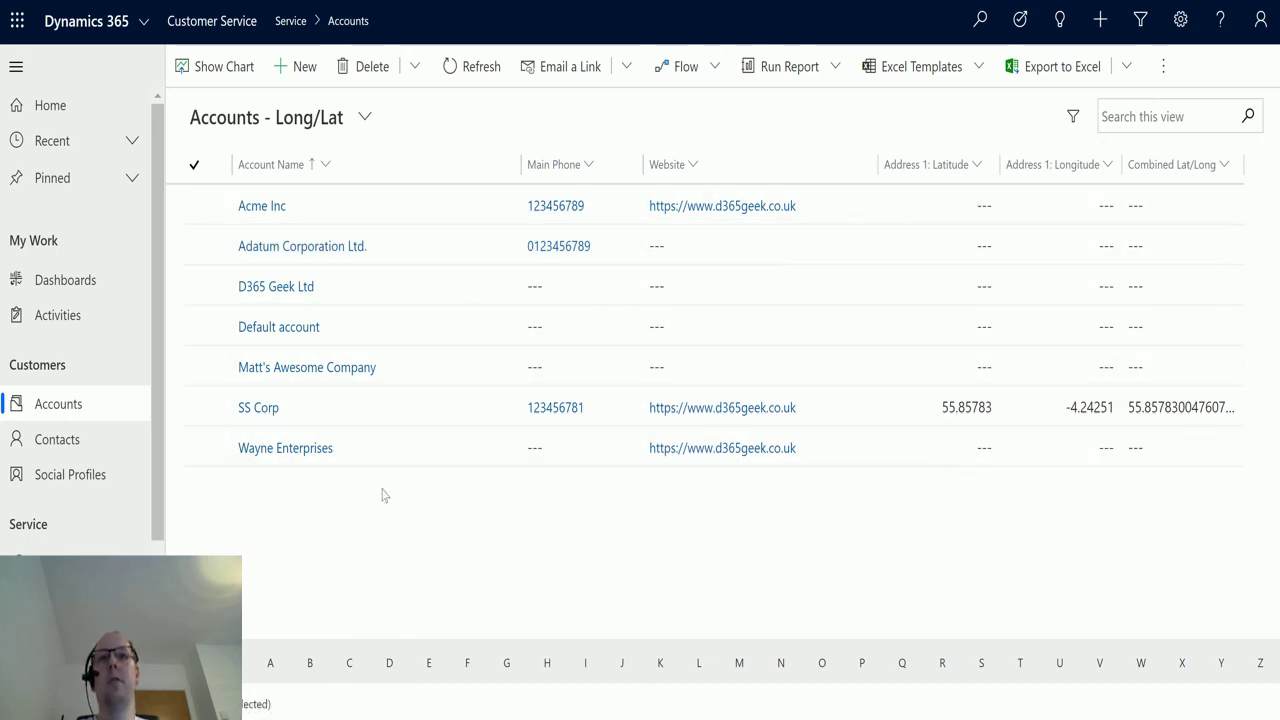
In Dynamics 365, open the Wayne Enterprises account, enter an account number, and save the record despite the duplicate detection
{"action": "double_click", "coordinate": [392, 456]}
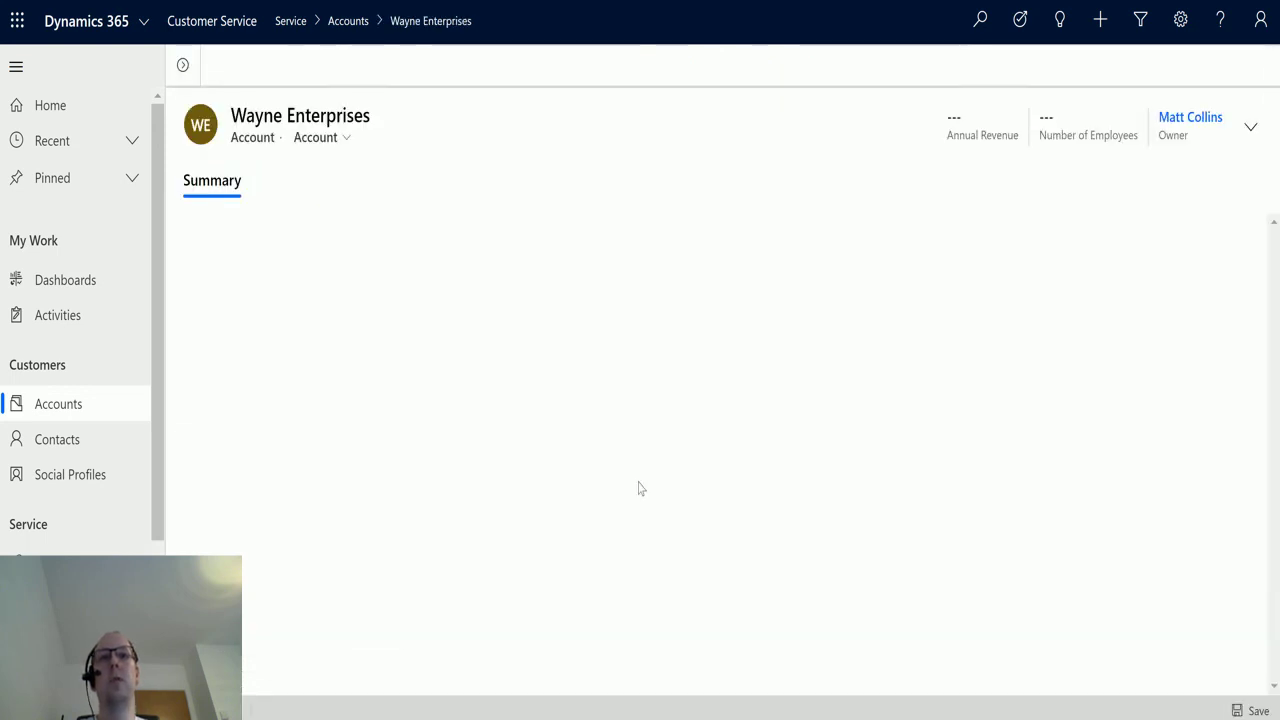
{"action": "left_click", "coordinate": [397, 333]}
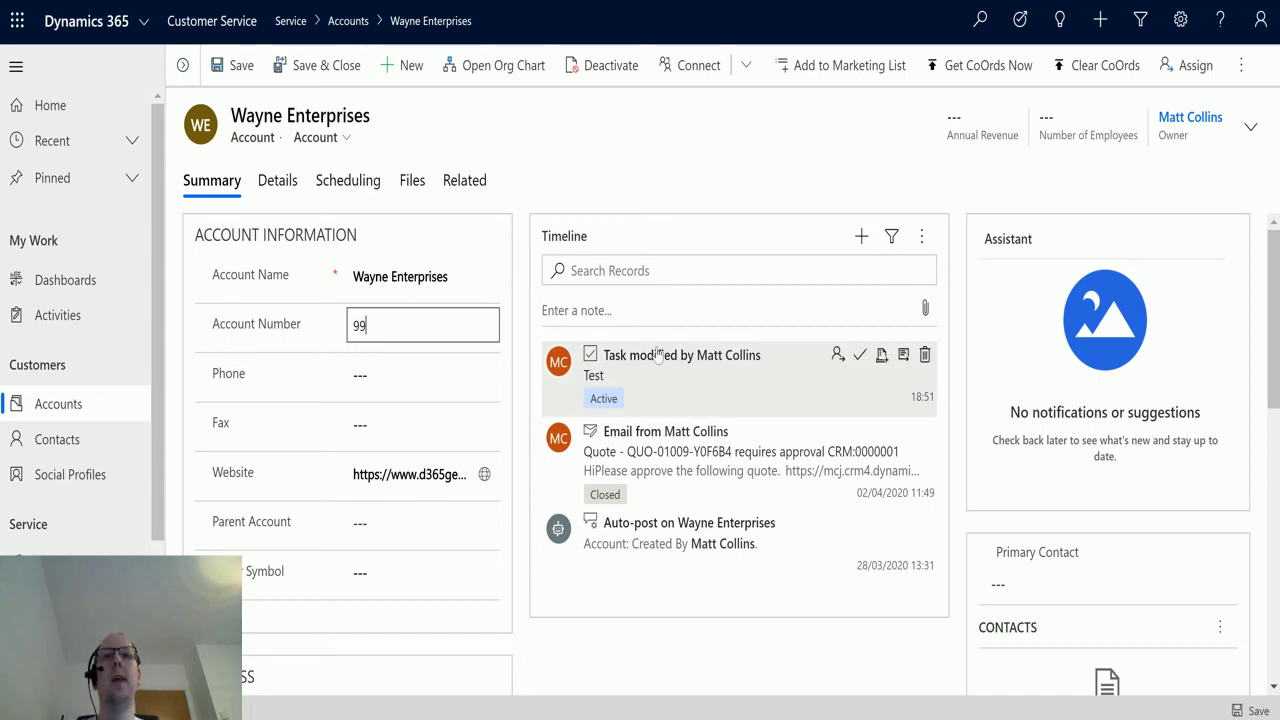
{"action": "left_click", "coordinate": [241, 65]}
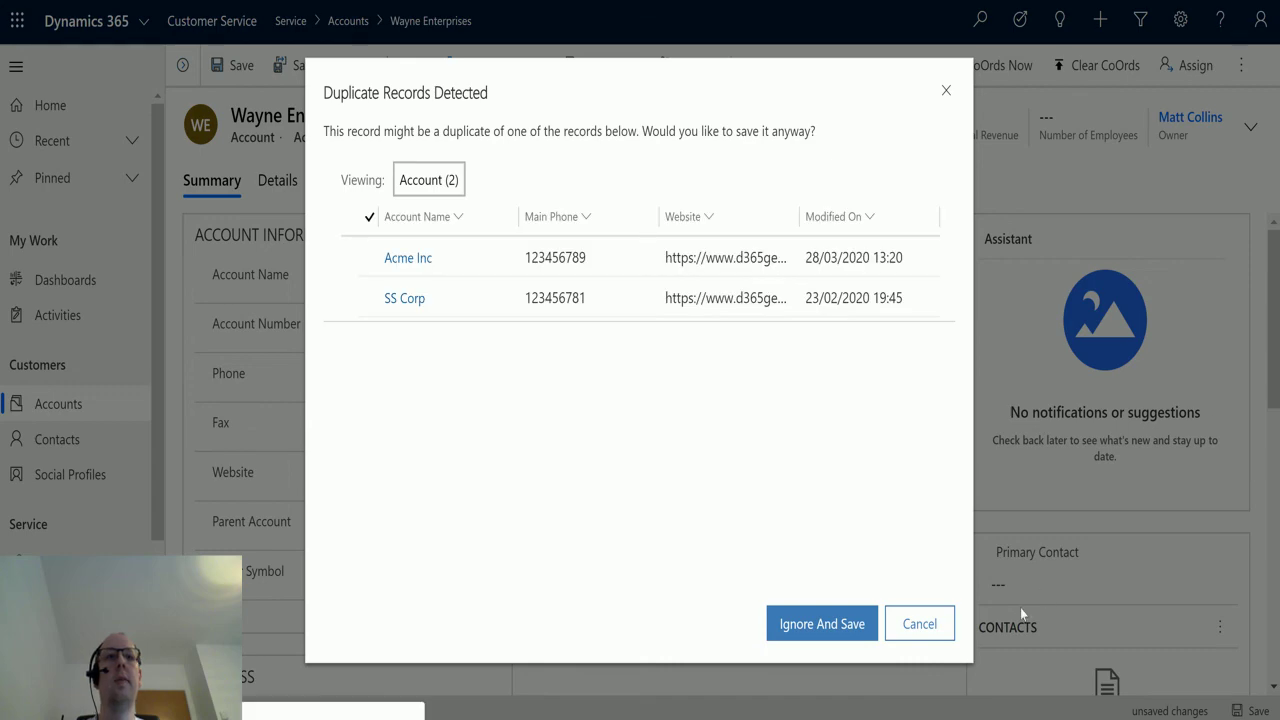
{"action": "left_click", "coordinate": [823, 631]}
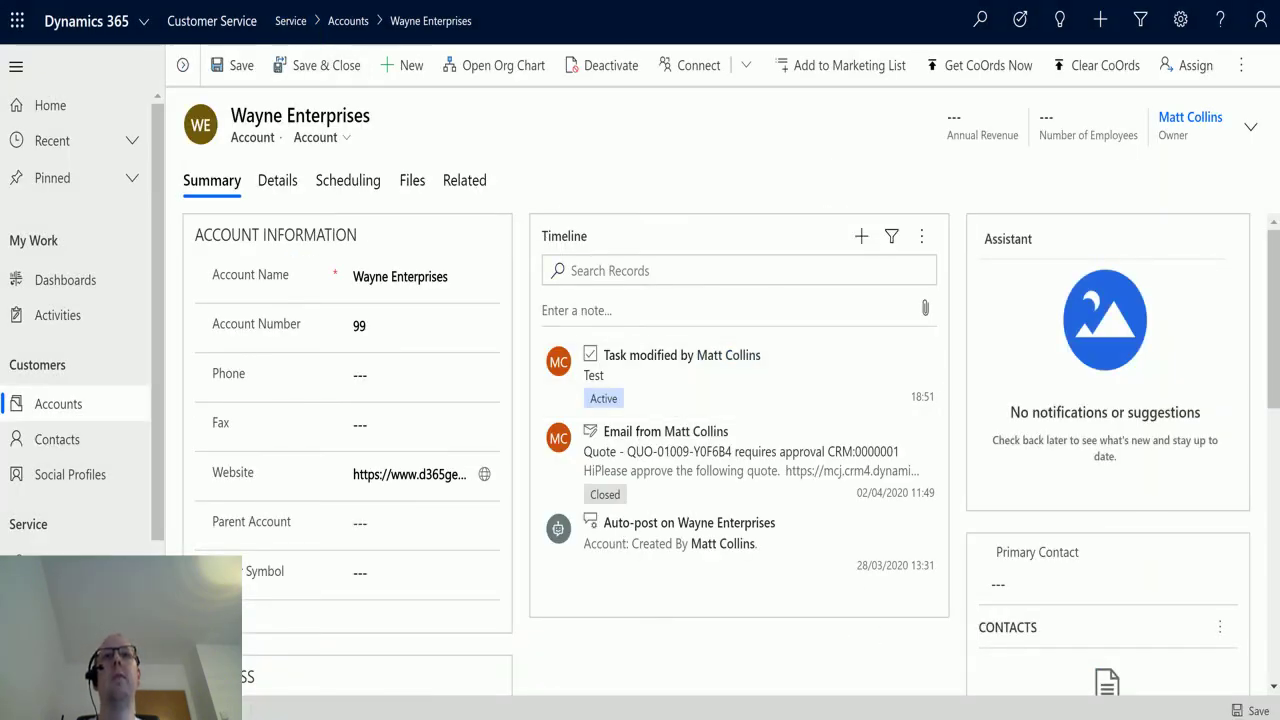
Switch back to Power Automate and examine the trigger's inputs and the account fields in its output body for the test run
{"action": "key", "text": "ctrl+Tab"}
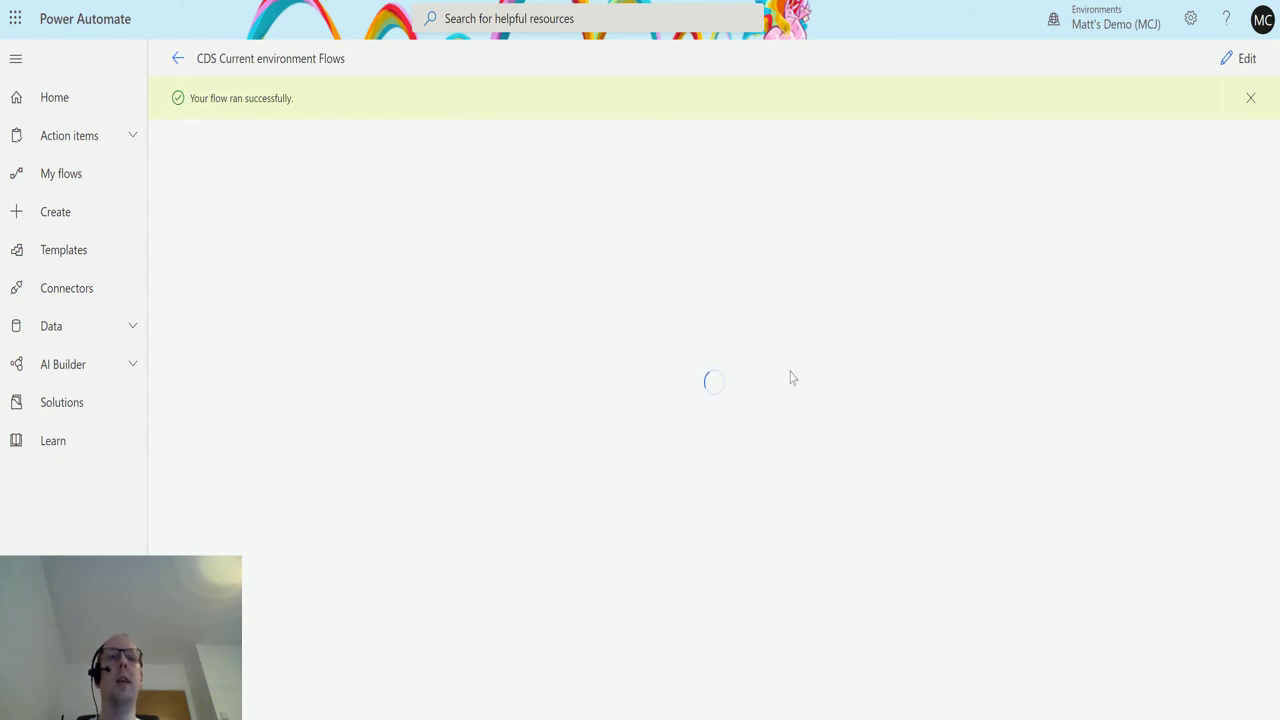
{"action": "left_click", "coordinate": [780, 168]}
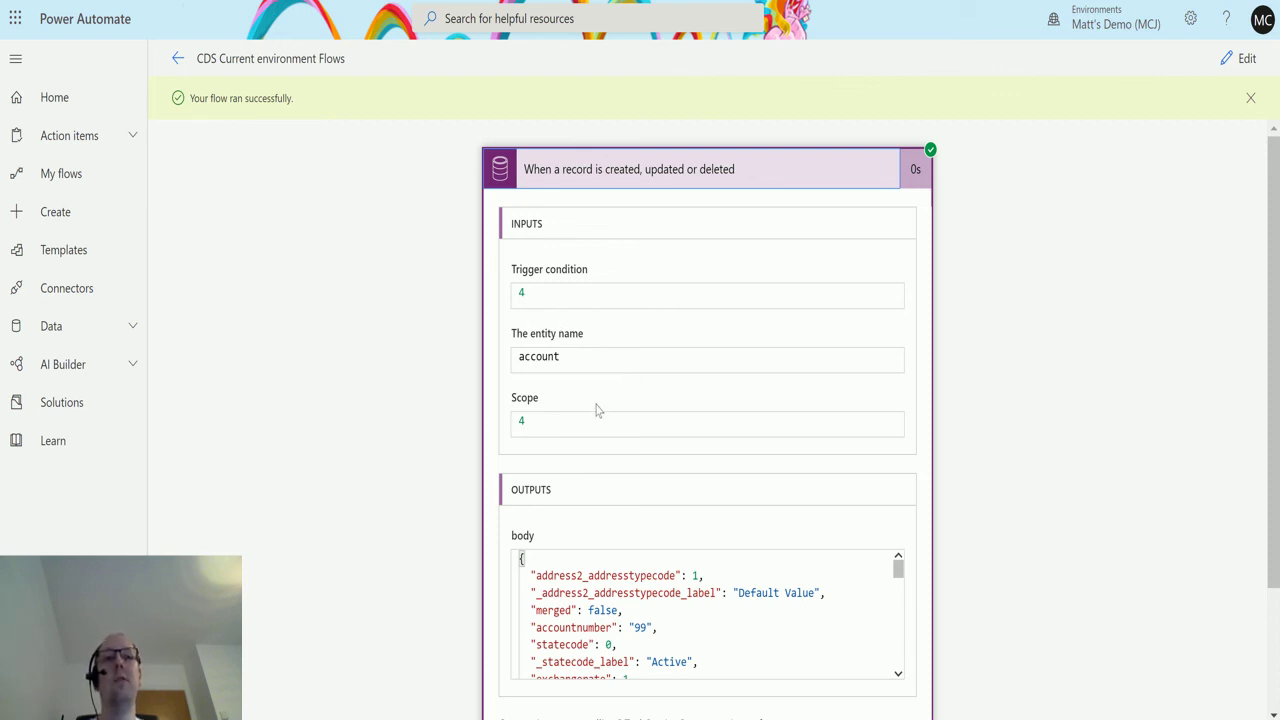
{"action": "scroll", "coordinate": [612, 178], "scroll_direction": "down", "scroll_amount": 2}
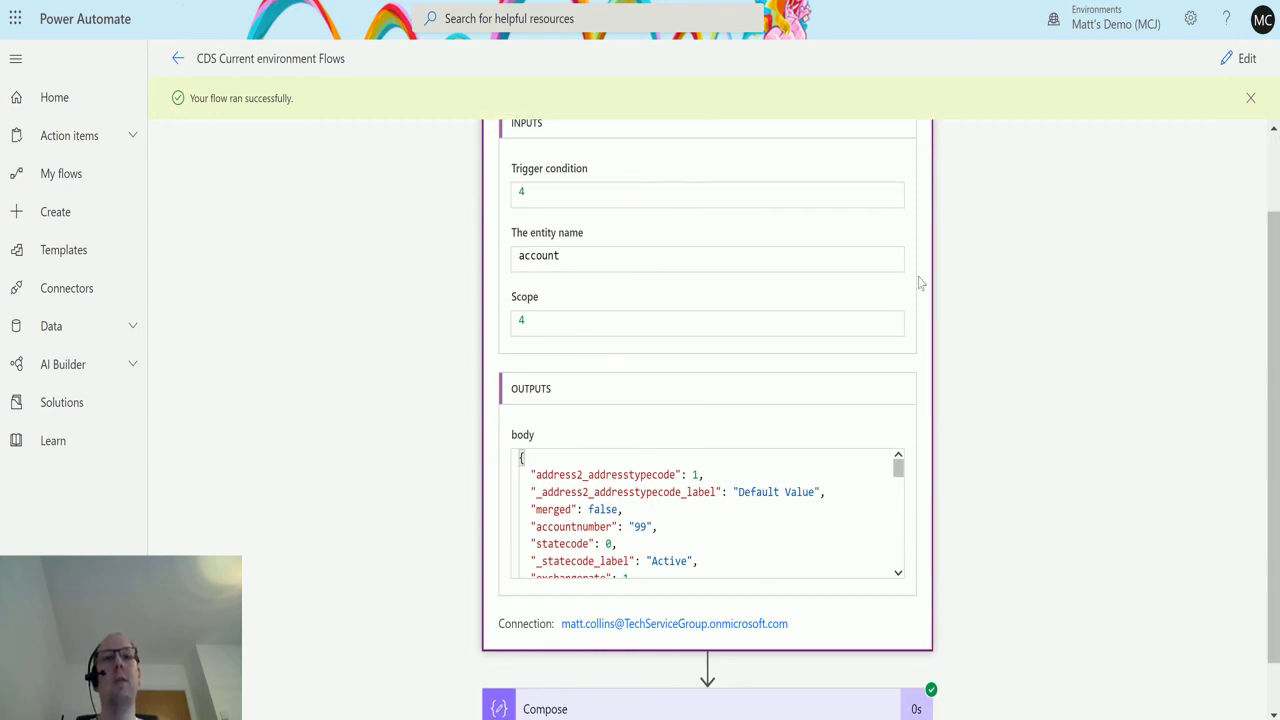
{"action": "scroll", "coordinate": [975, 430], "scroll_direction": "down", "scroll_amount": 1}
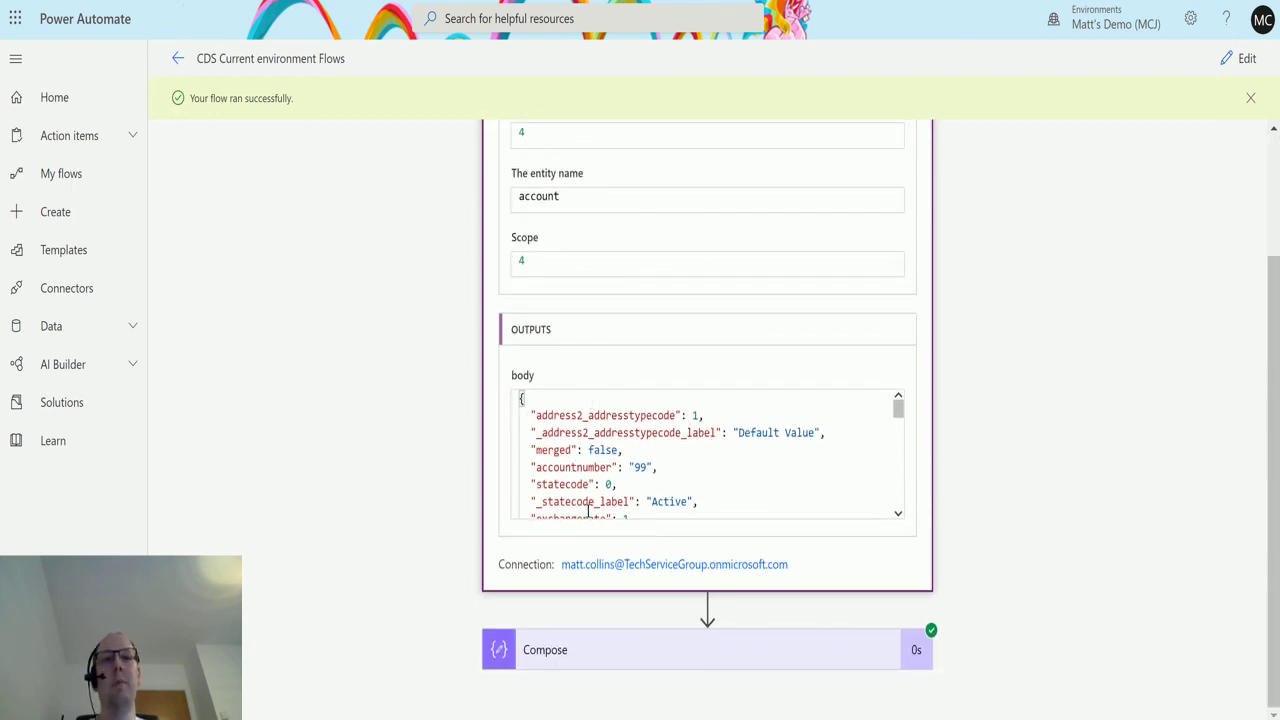
{"action": "mouse_move", "coordinate": [898, 406]}
{"action": "left_mouse_down"}
{"action": "mouse_move", "coordinate": [899, 458]}
{"action": "mouse_move", "coordinate": [898, 418]}
{"action": "left_mouse_up"}
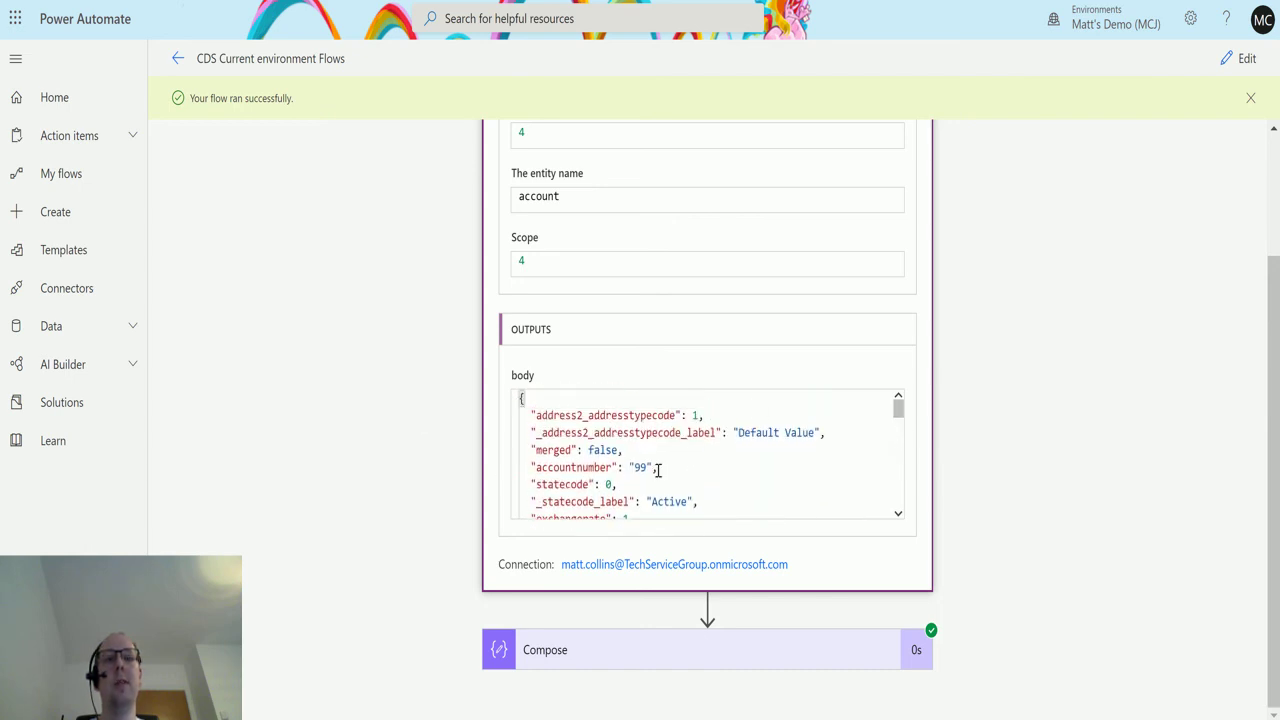
{"action": "scroll", "coordinate": [881, 415], "scroll_direction": "down", "scroll_amount": 2}
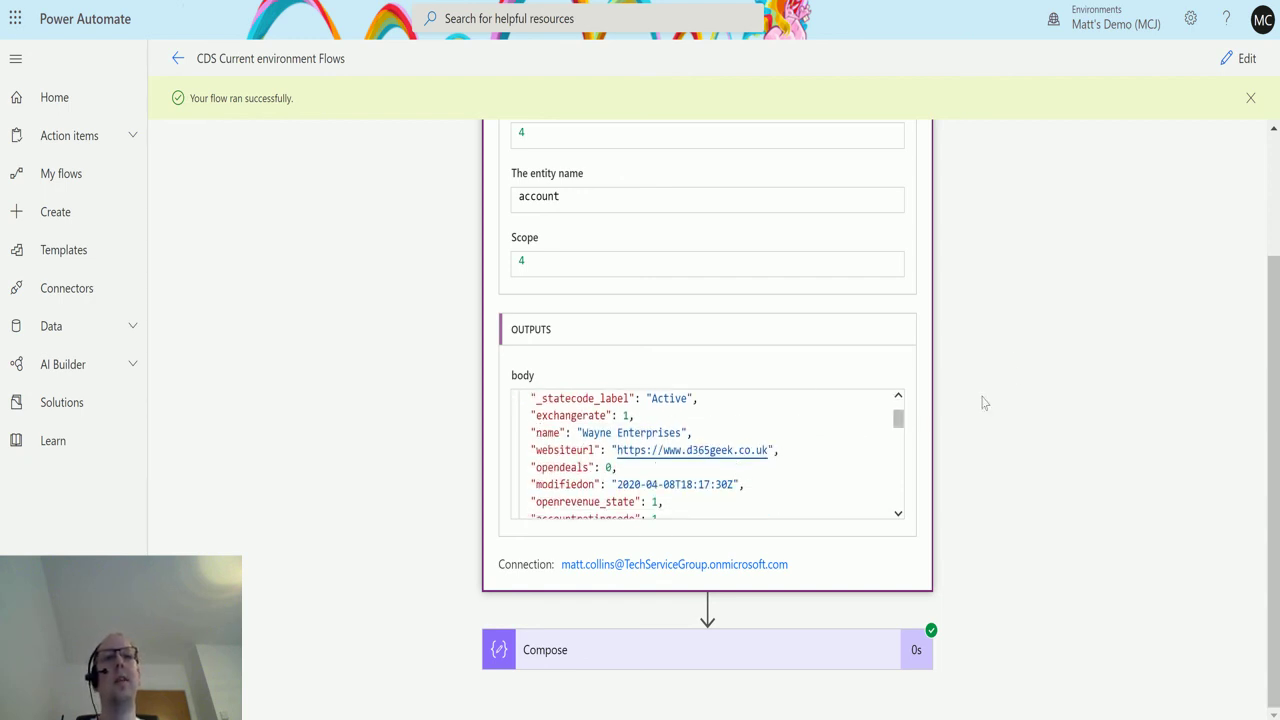
{"action": "left_click_drag", "start_coordinate": [898, 418], "coordinate": [887, 392]}
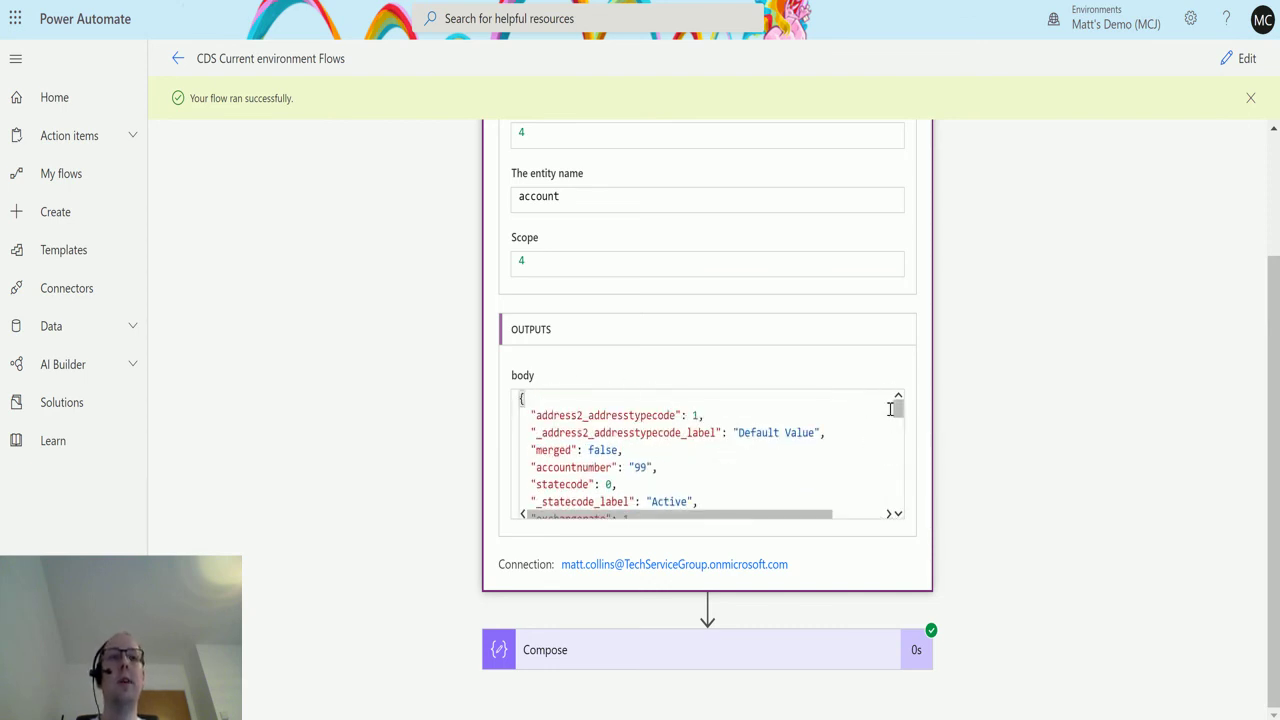
{"action": "left_click_drag", "start_coordinate": [892, 408], "coordinate": [888, 495]}
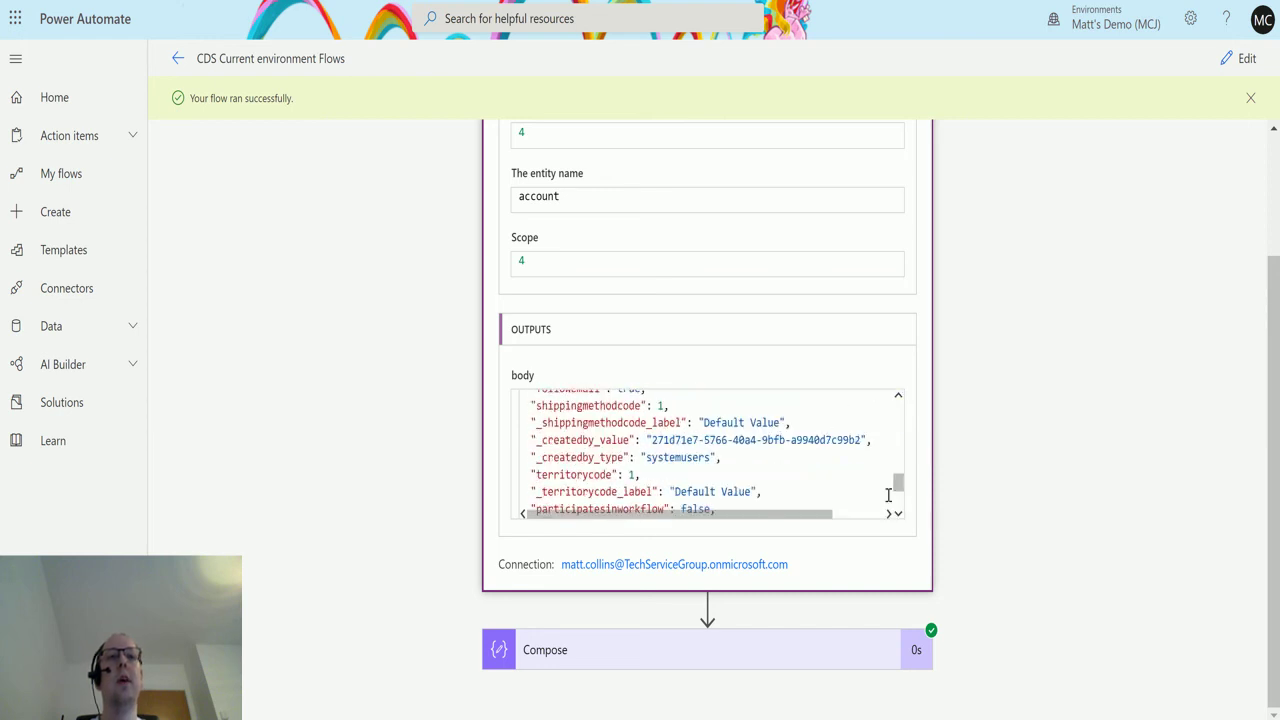
{"action": "scroll", "coordinate": [756, 479], "scroll_direction": "down", "scroll_amount": 5}
{"action": "scroll", "coordinate": [800, 455], "scroll_direction": "up", "scroll_amount": 10}
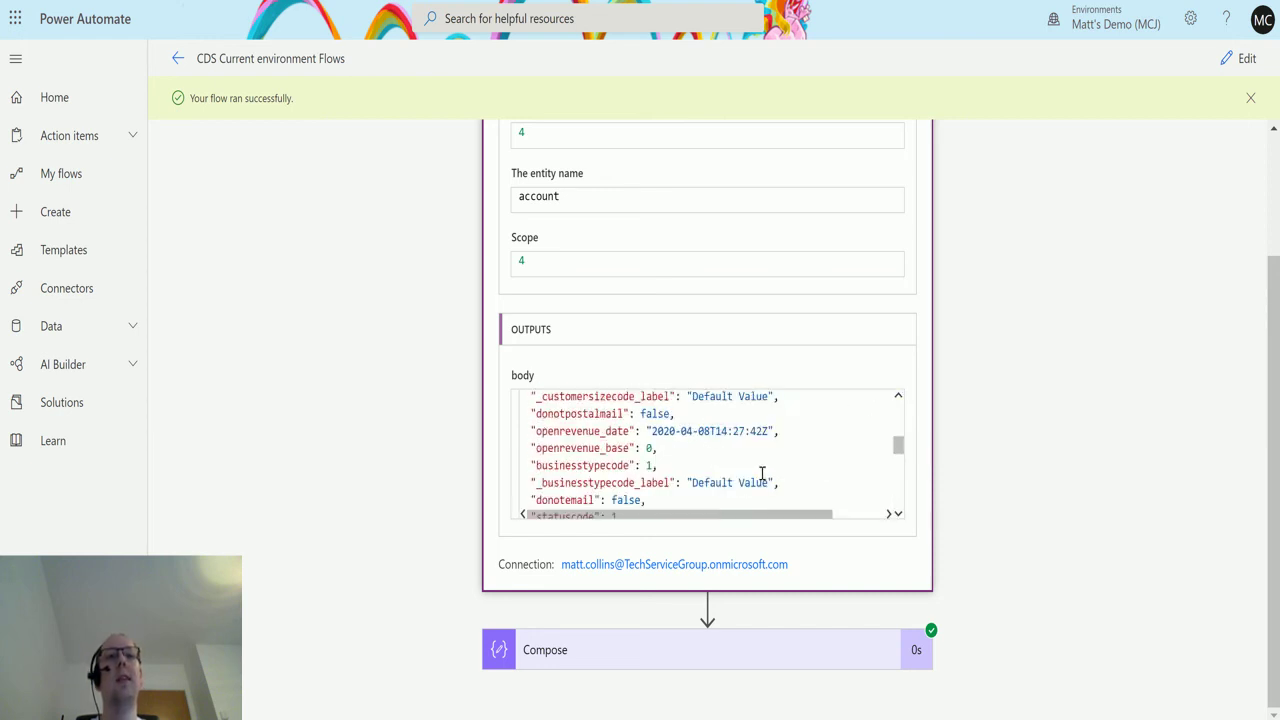
{"action": "scroll", "coordinate": [1008, 370], "scroll_direction": "down", "scroll_amount": 1}
{"action": "scroll", "coordinate": [1008, 370], "scroll_direction": "down", "scroll_amount": 1}
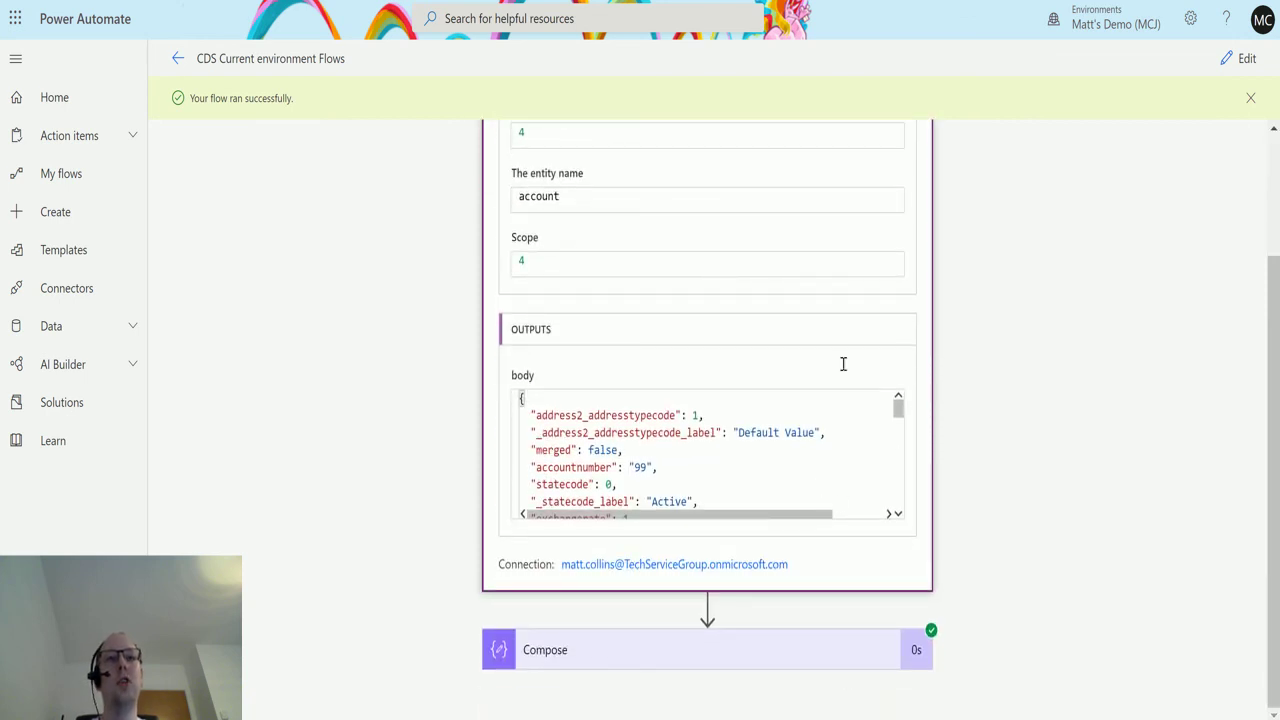
Review the Compose action's inputs and outputs in the test run and reopen the flow for editing
{"action": "left_click", "coordinate": [762, 652]}
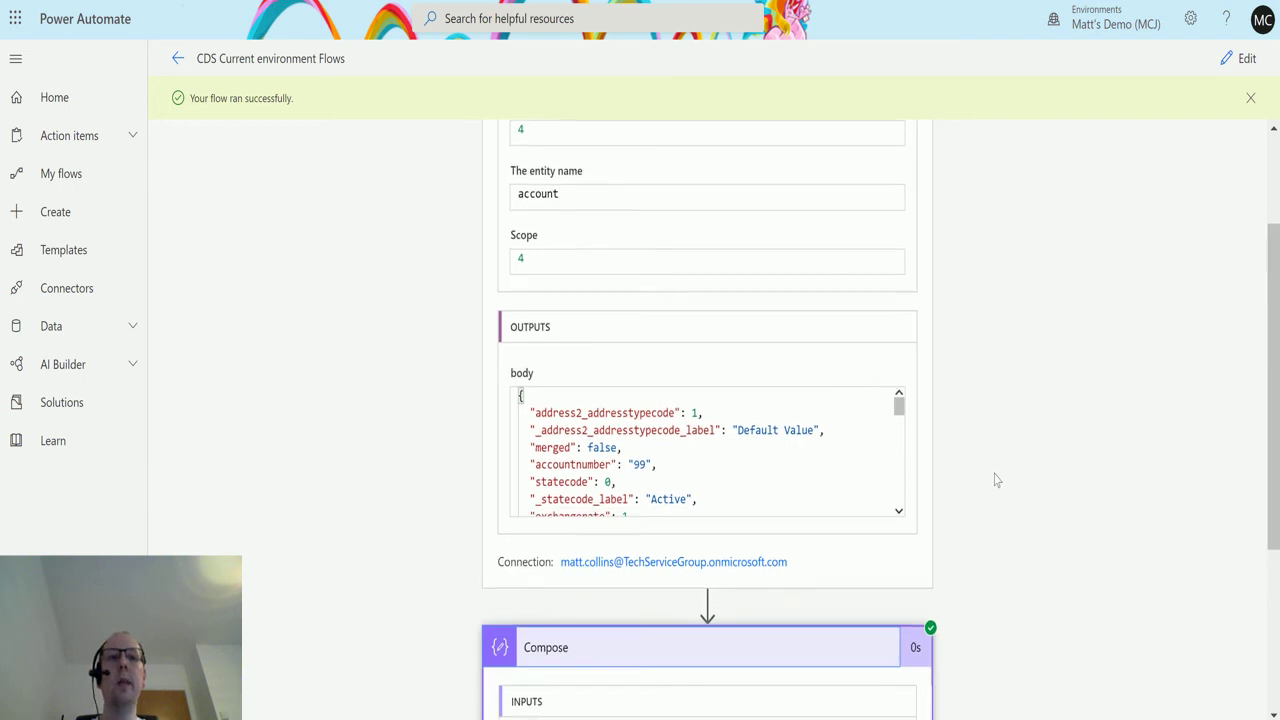
{"action": "scroll", "coordinate": [995, 480], "scroll_direction": "down", "scroll_amount": 3}
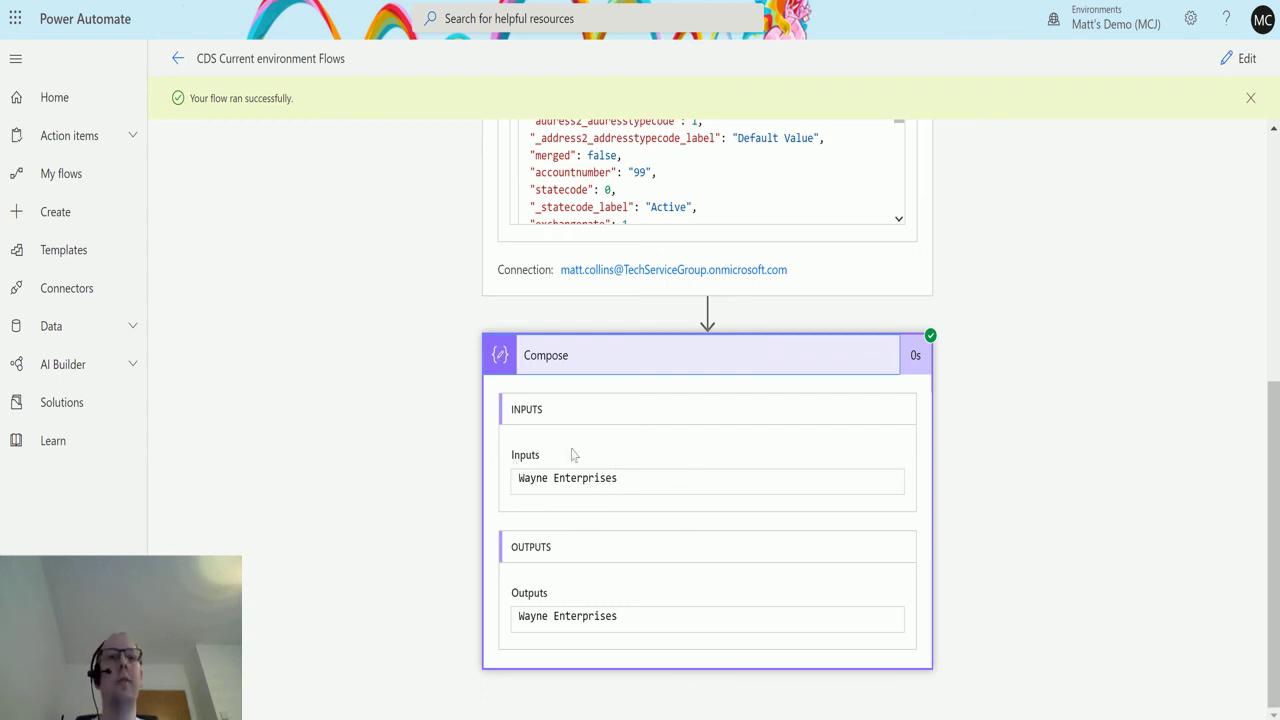
{"action": "left_click", "coordinate": [1240, 58]}
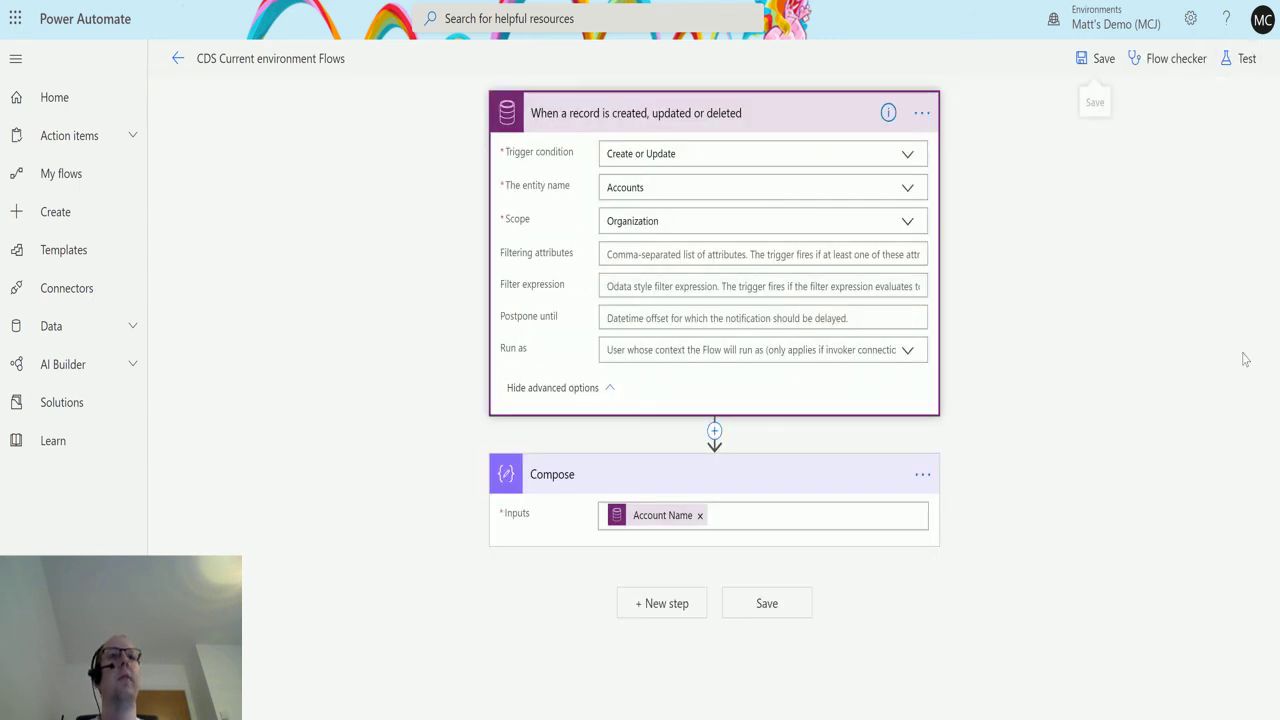